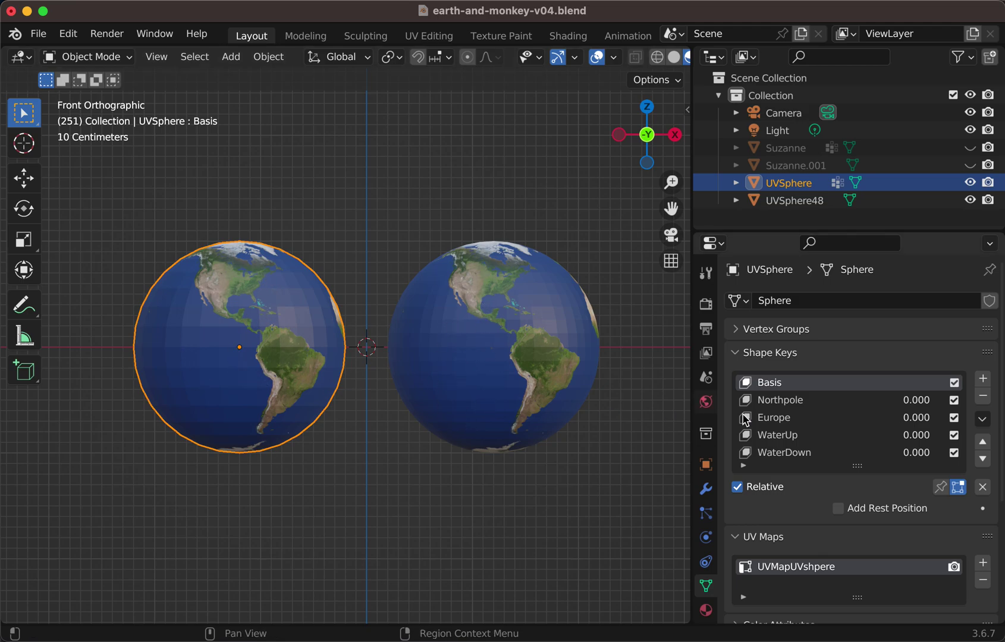
Preview the left globe's Northpole shape key at 1.000, then make WaterUp the active key.
{"action": "left_click", "coordinate": [791, 401]}
{"action": "left_click_drag", "start_coordinate": [849, 508], "coordinate": [821, 510]}
{"action": "left_click", "coordinate": [786, 440]}
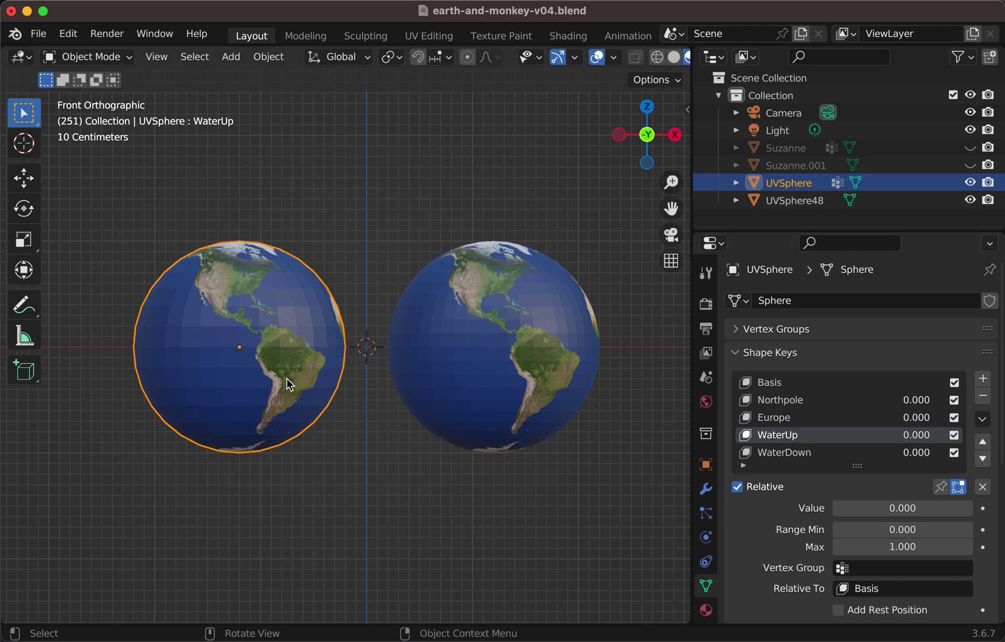
Select the right globe UVSphere48, check its Transform in the sidebar, and enter Edit Mode.
{"action": "left_click", "coordinate": [510, 355]}
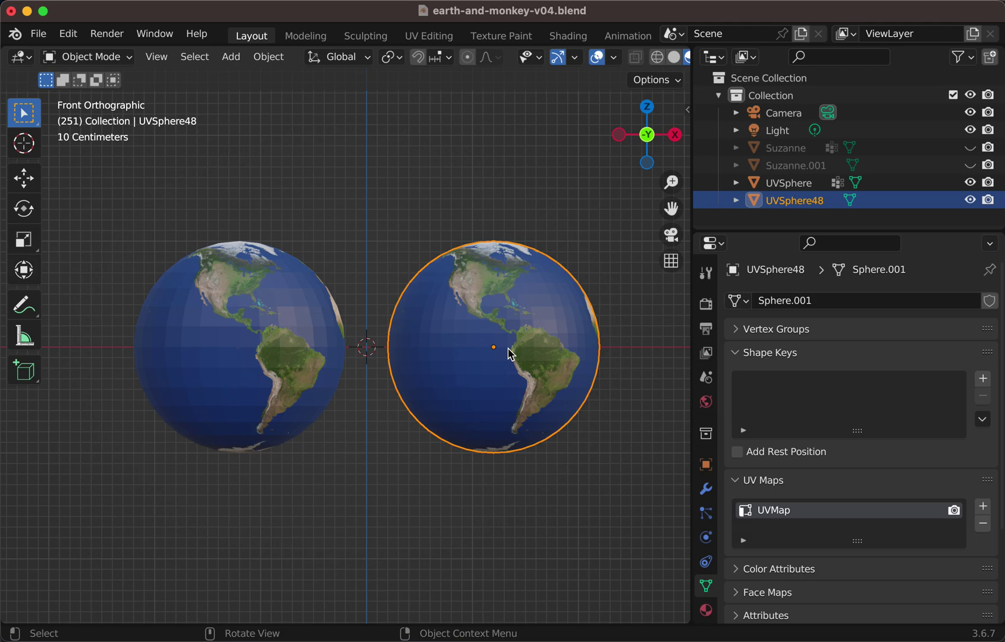
{"action": "key", "text": "n"}
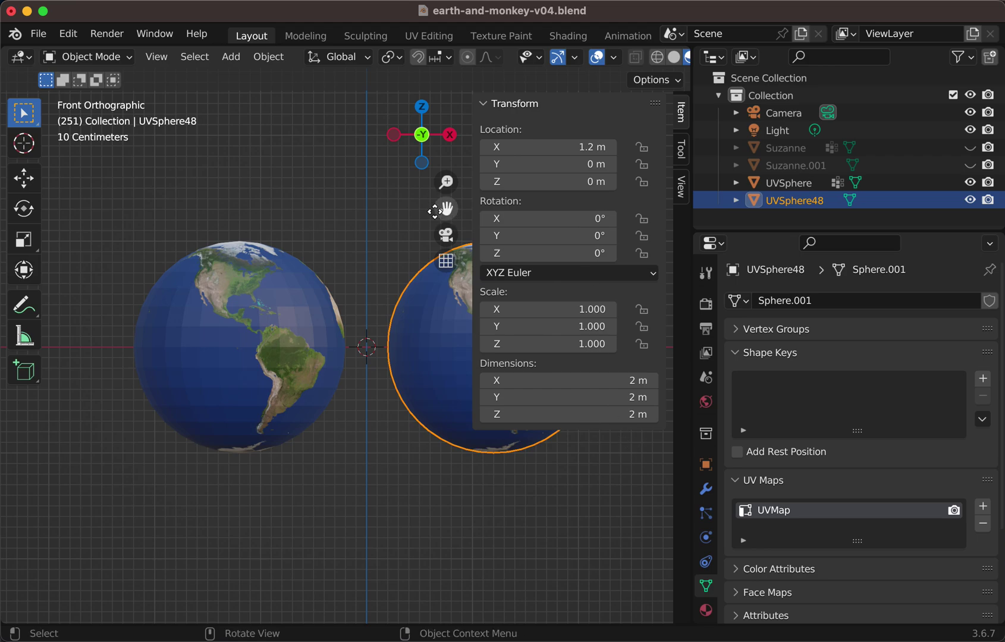
{"action": "key", "text": "n"}
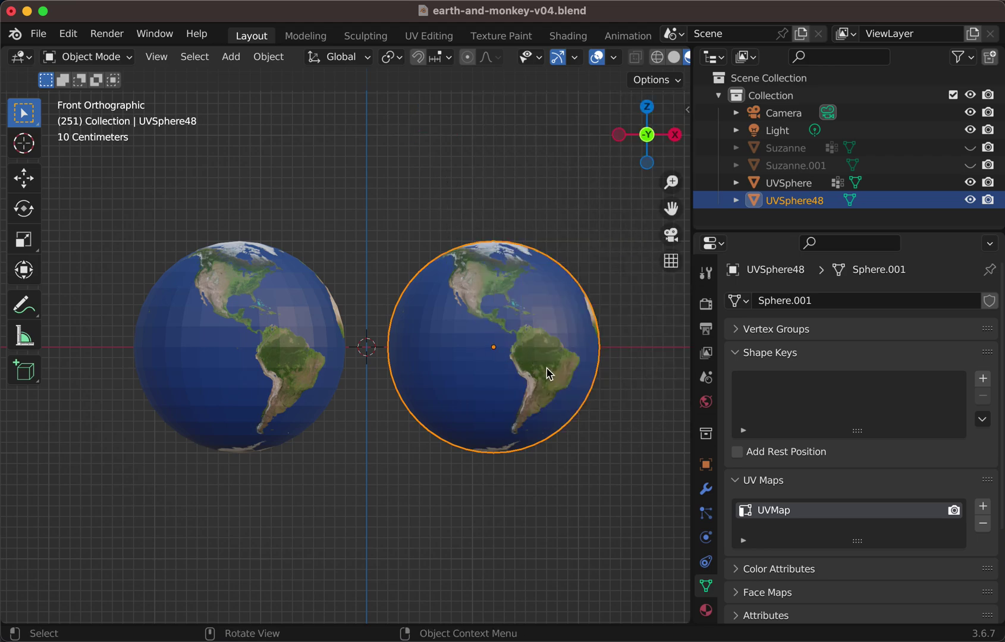
{"action": "key", "text": "Tab"}
{"action": "key", "text": "Tab"}
{"action": "left_click", "coordinate": [426, 36]}
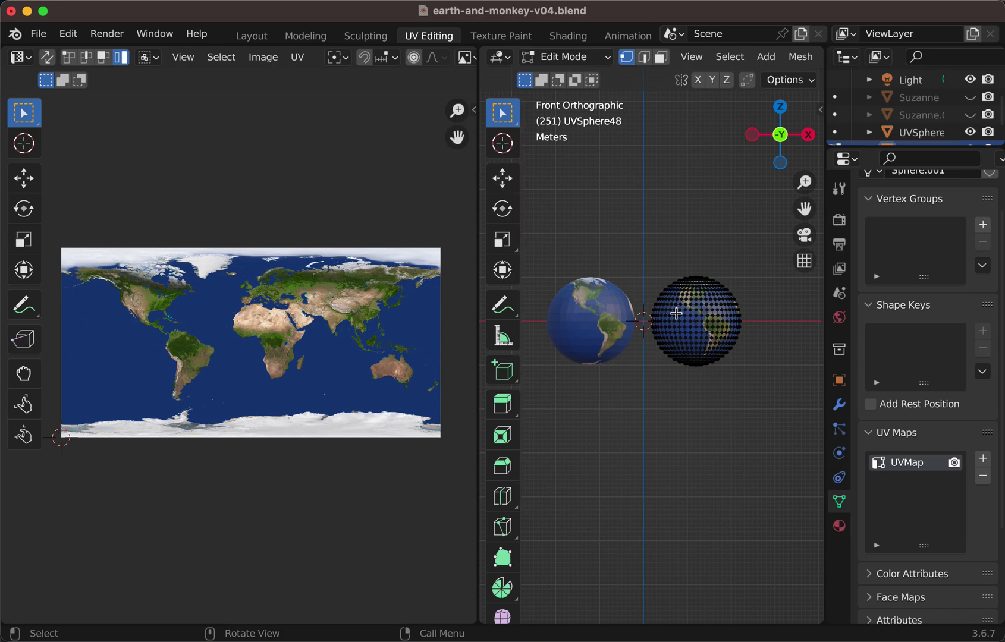
{"action": "key", "text": "Tab"}
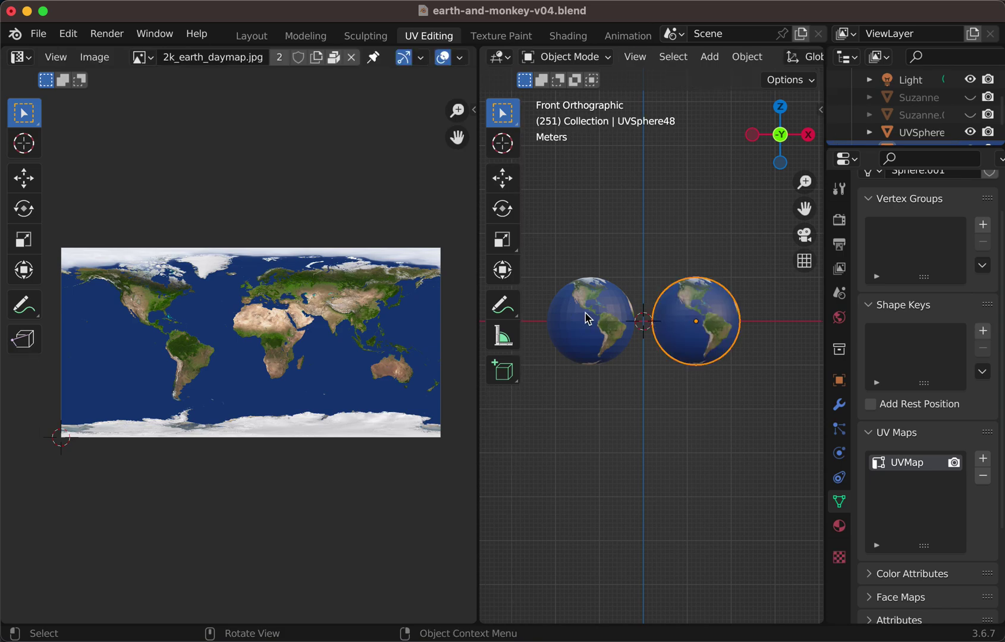
{"action": "left_click", "coordinate": [588, 324]}
{"action": "key", "text": "Tab"}
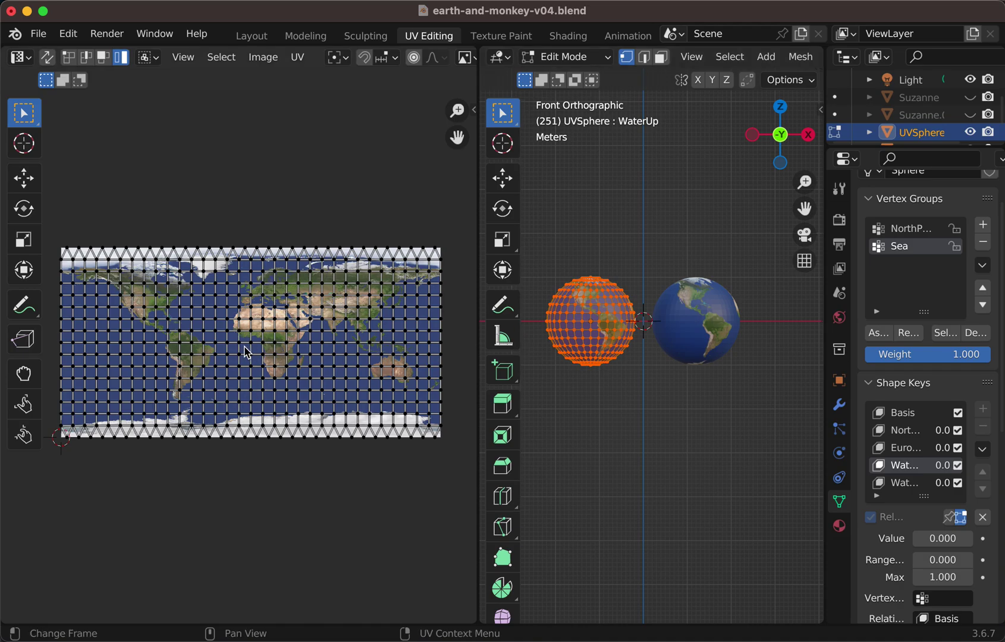
{"action": "scroll", "coordinate": [246, 351], "scroll_direction": "up", "scroll_amount": 5}
{"action": "scroll", "coordinate": [246, 351], "scroll_direction": "down", "scroll_amount": 5}
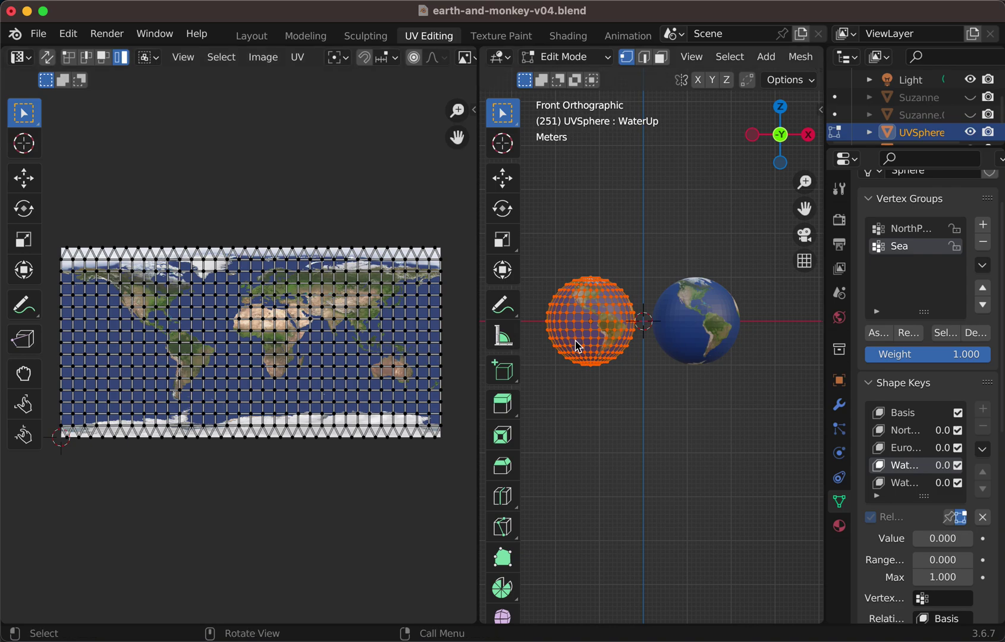
{"action": "key", "text": "Tab"}
{"action": "left_click", "coordinate": [699, 324]}
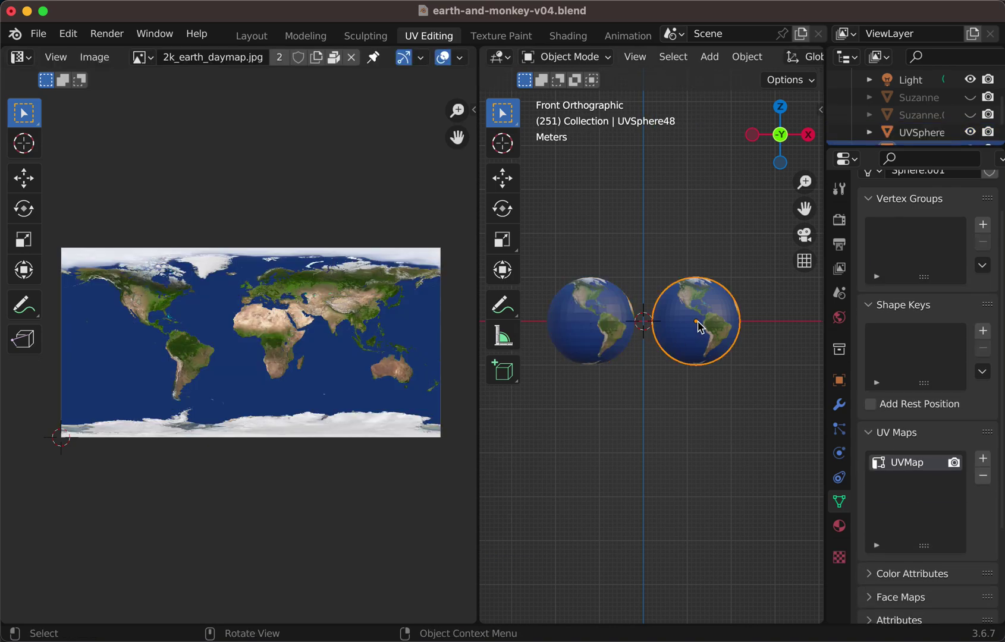
{"action": "key", "text": "Tab"}
{"action": "key", "text": "a"}
{"action": "scroll", "coordinate": [288, 414], "scroll_direction": "up", "scroll_amount": 5}
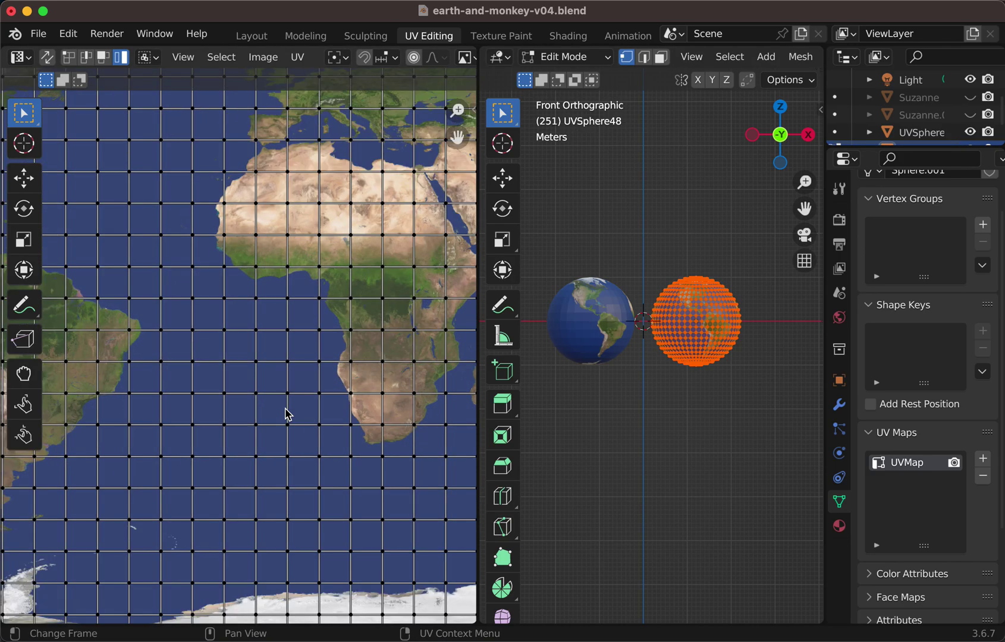
{"action": "scroll", "coordinate": [288, 414], "scroll_direction": "down", "scroll_amount": 6}
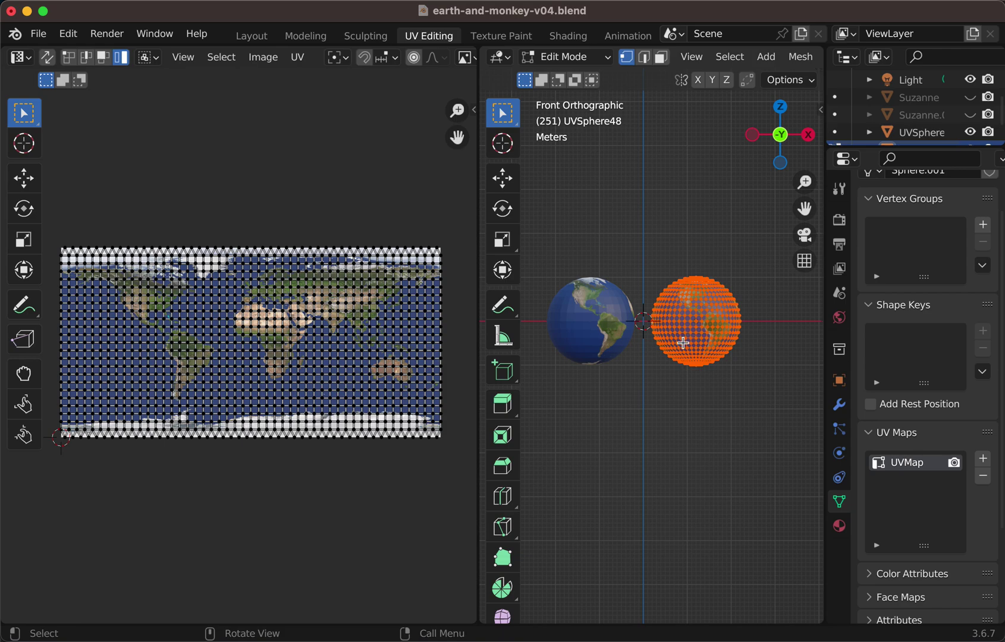
{"action": "key", "text": "Tab"}
{"action": "left_click", "coordinate": [260, 38]}
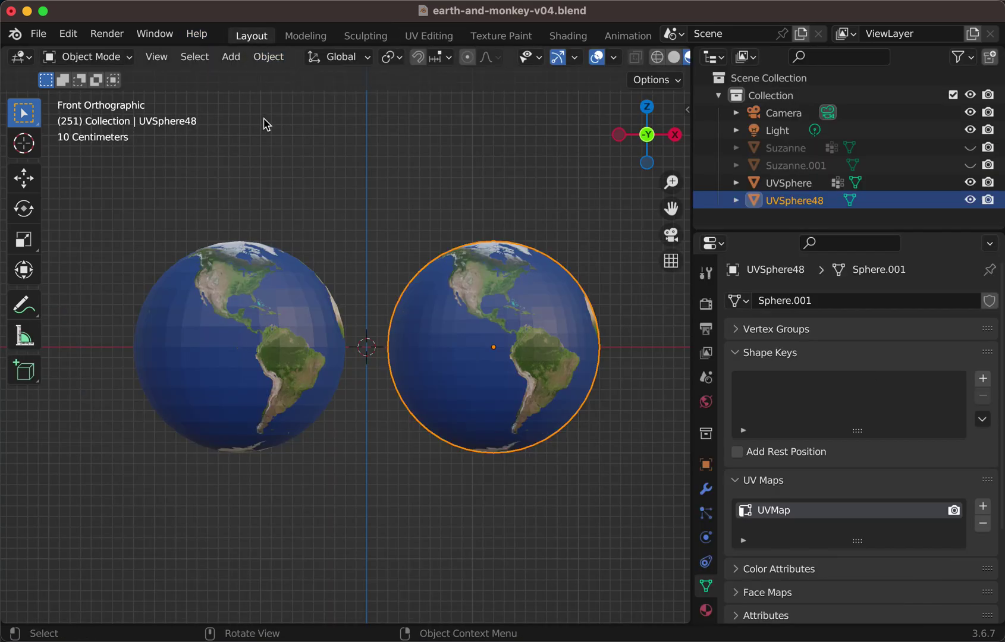
Select the left globe, then UVSphere48 as active target, and search 'transfer sha' in F3.
{"action": "left_click", "coordinate": [250, 333]}
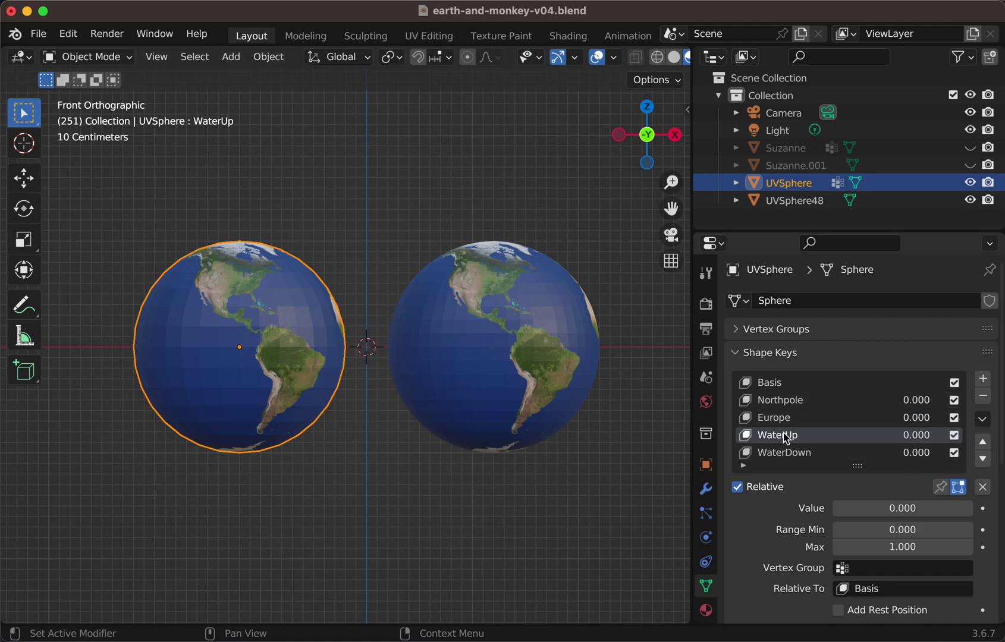
{"action": "left_click", "coordinate": [485, 332], "text": "shift"}
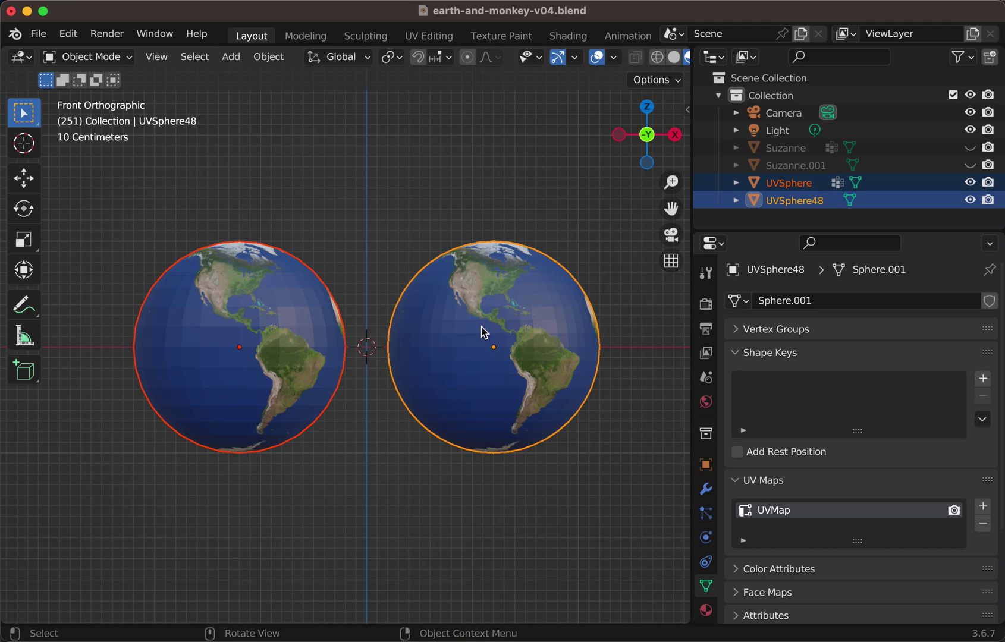
{"action": "key", "text": "F3"}
{"action": "type", "text": "transfer sha"}
Run Transfer ShapeKey via UV and set UVSphere48's transferred WaterUp key to 1.000.
{"action": "key", "text": "Down"}
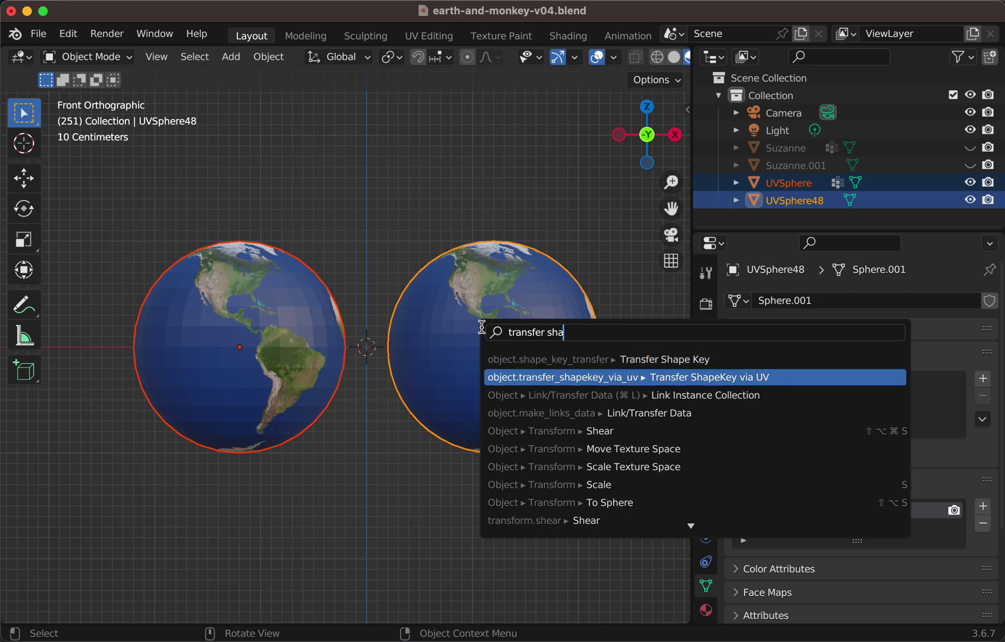
{"action": "key", "text": "Return"}
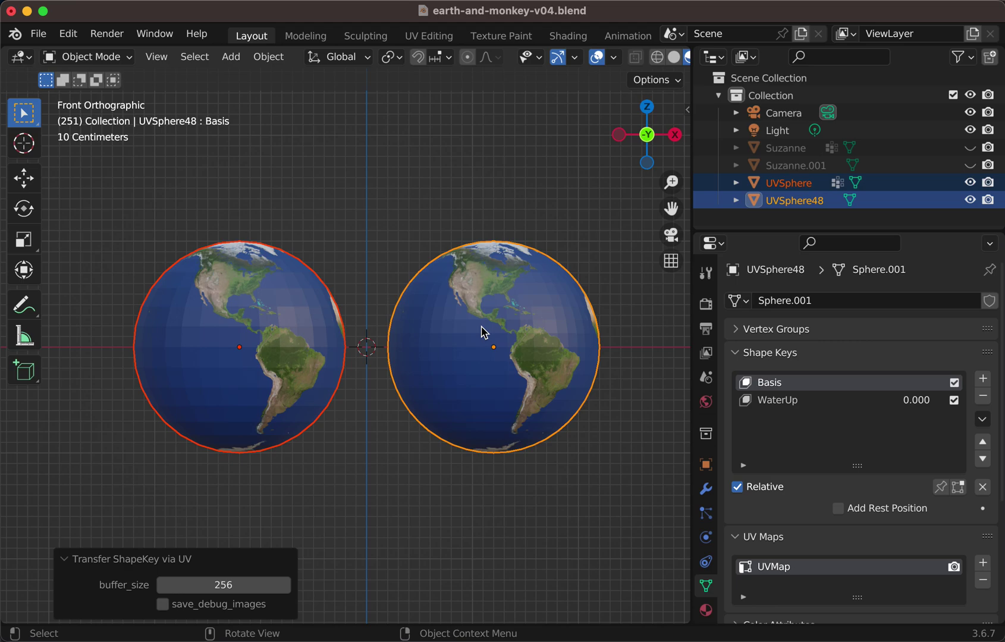
{"action": "left_click", "coordinate": [485, 332]}
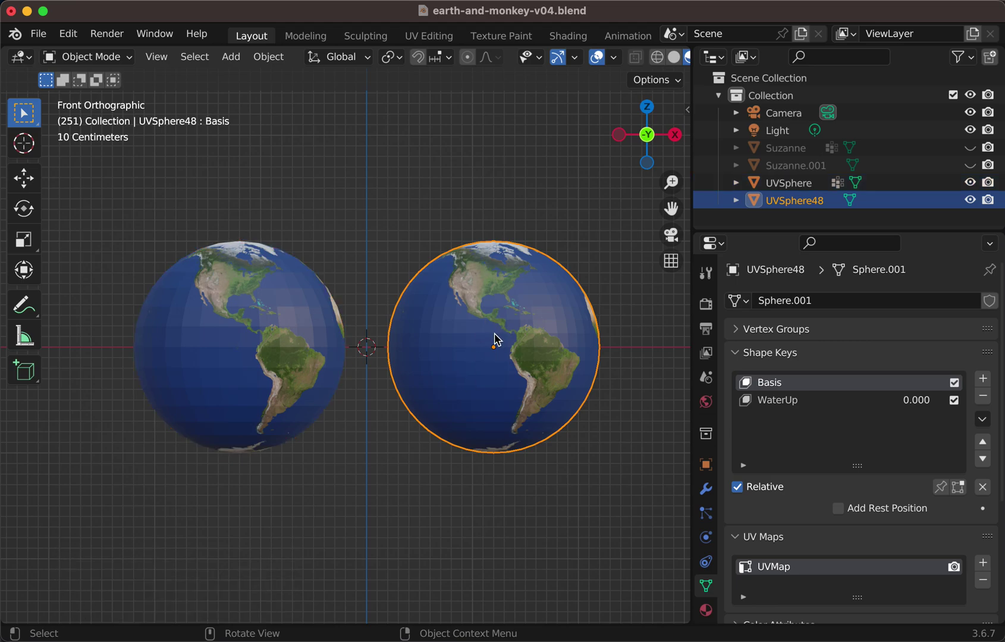
{"action": "left_click", "coordinate": [780, 400]}
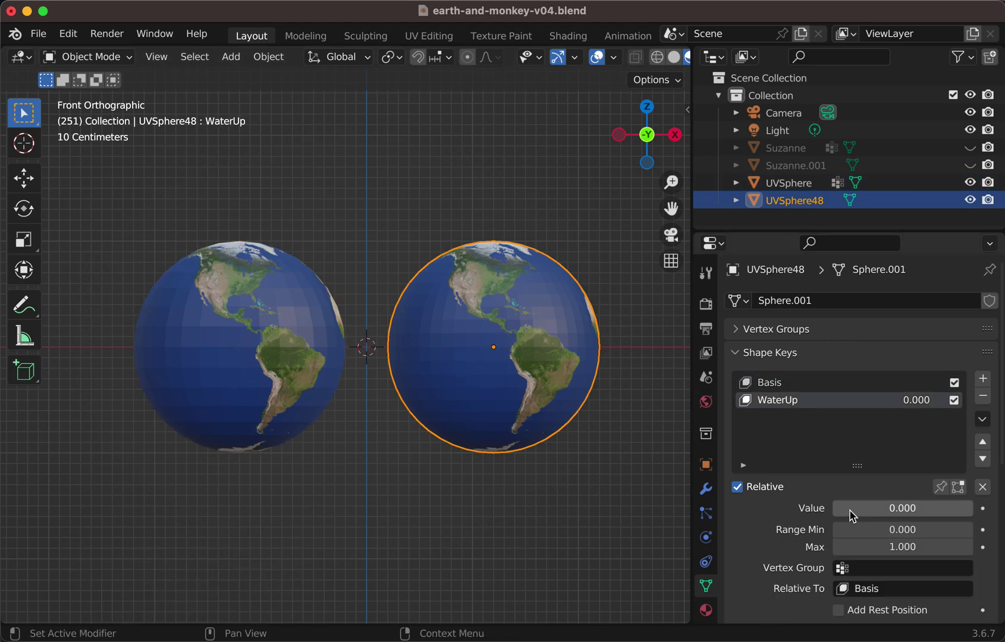
{"action": "left_click_drag", "start_coordinate": [850, 509], "coordinate": [974, 509]}
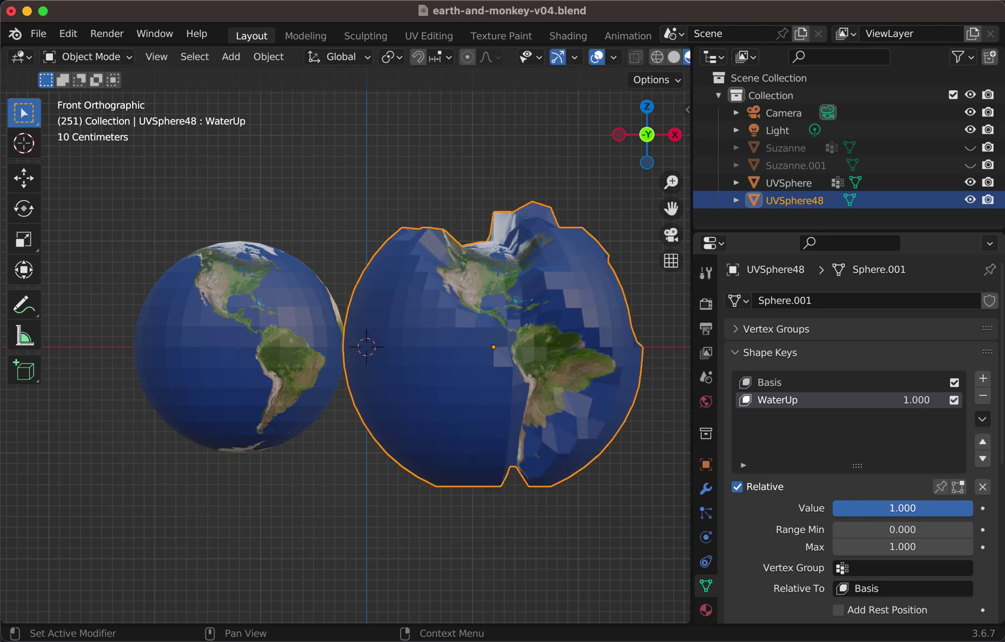
Compare with the left globe's WaterUp at 1.000, then reset both globes' WaterUp to 0.
{"action": "left_click", "coordinate": [225, 346]}
{"action": "left_click_drag", "start_coordinate": [859, 510], "coordinate": [974, 510]}
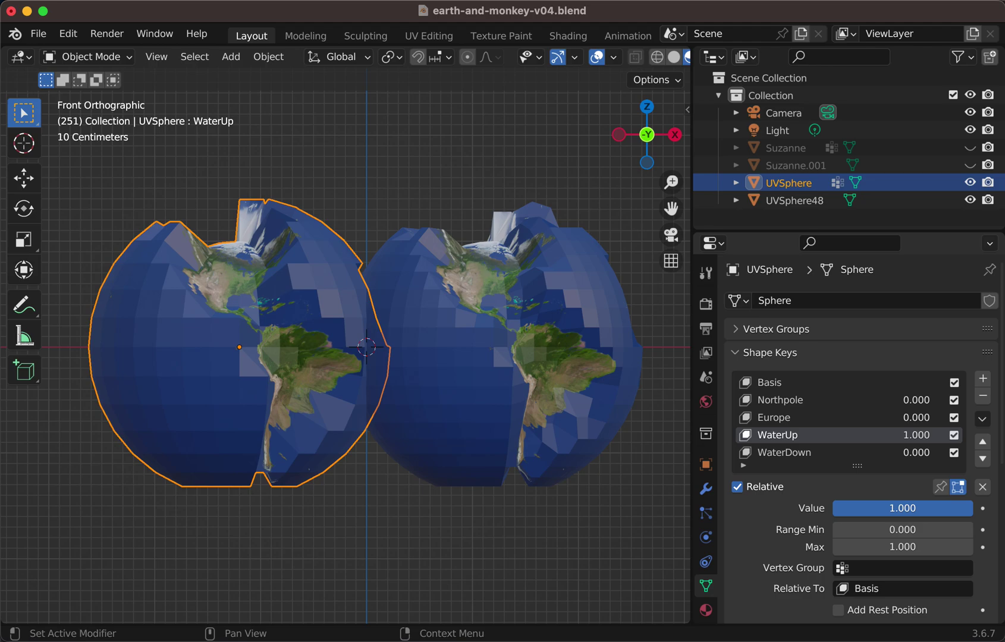
{"action": "left_click_drag", "start_coordinate": [975, 509], "coordinate": [834, 509]}
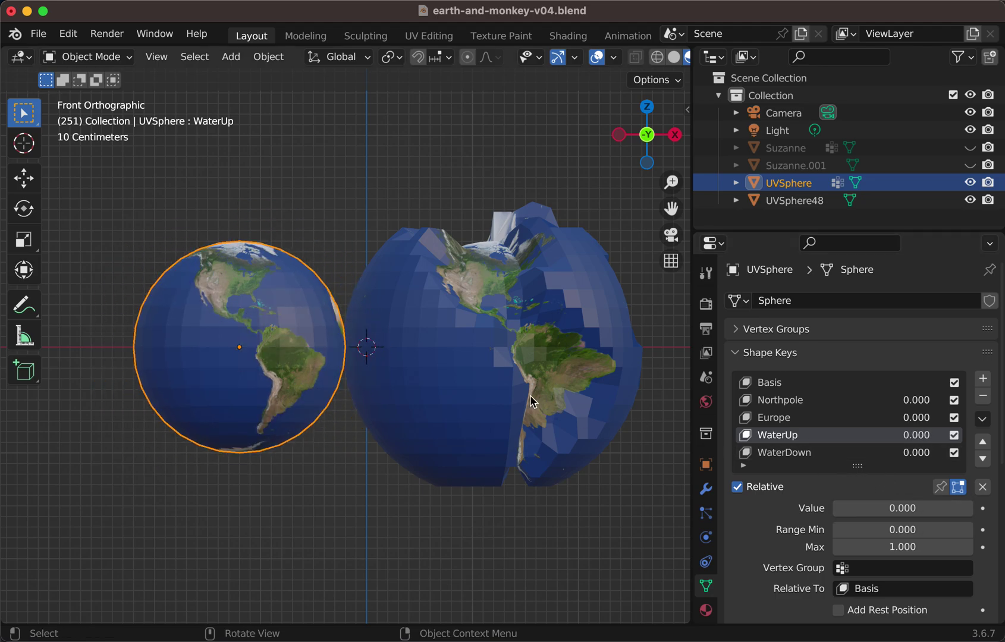
{"action": "left_click", "coordinate": [449, 366]}
{"action": "left_click_drag", "start_coordinate": [951, 508], "coordinate": [834, 509]}
{"action": "left_click", "coordinate": [252, 348]}
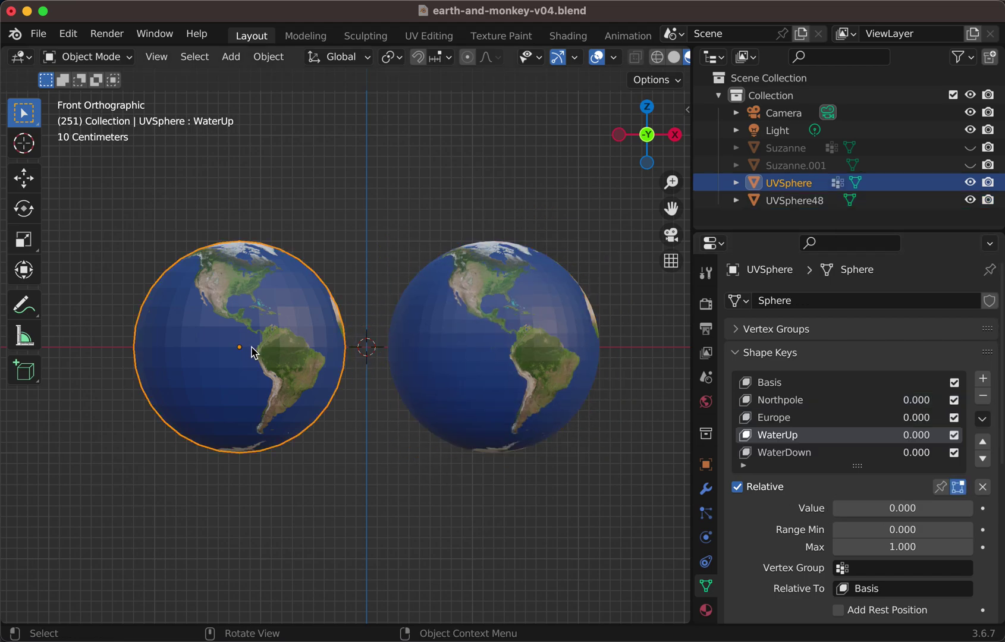
Set the left globe's Europe key to full strength and transfer it to UVSphere48 via UV.
{"action": "left_click", "coordinate": [797, 418]}
{"action": "mouse_move", "coordinate": [848, 509]}
{"action": "left_mouse_down"}
{"action": "mouse_move", "coordinate": [969, 509]}
{"action": "mouse_move", "coordinate": [834, 509]}
{"action": "left_mouse_up"}
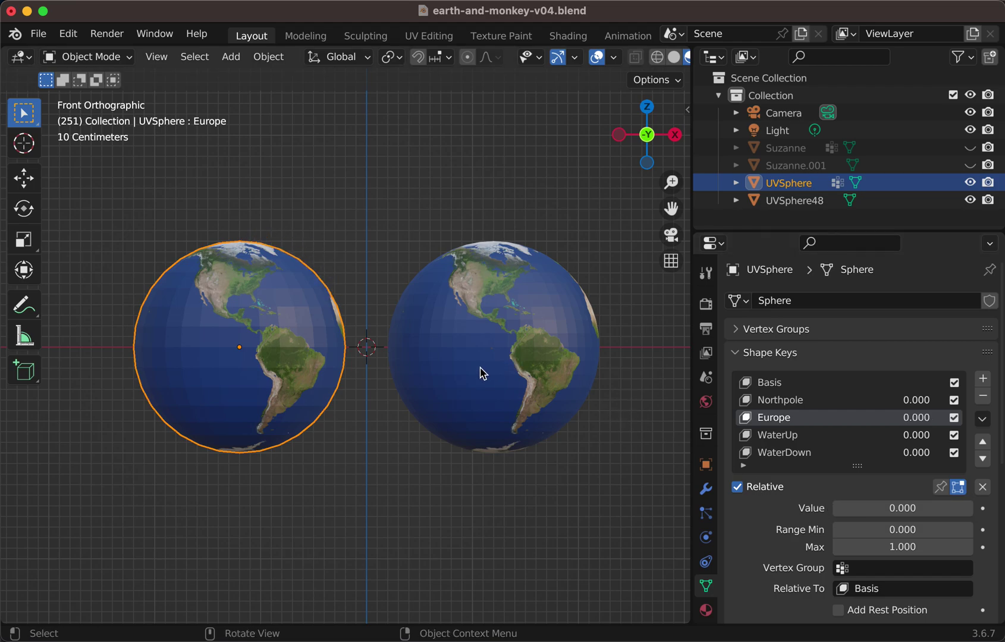
{"action": "left_click", "coordinate": [494, 338], "text": "shift"}
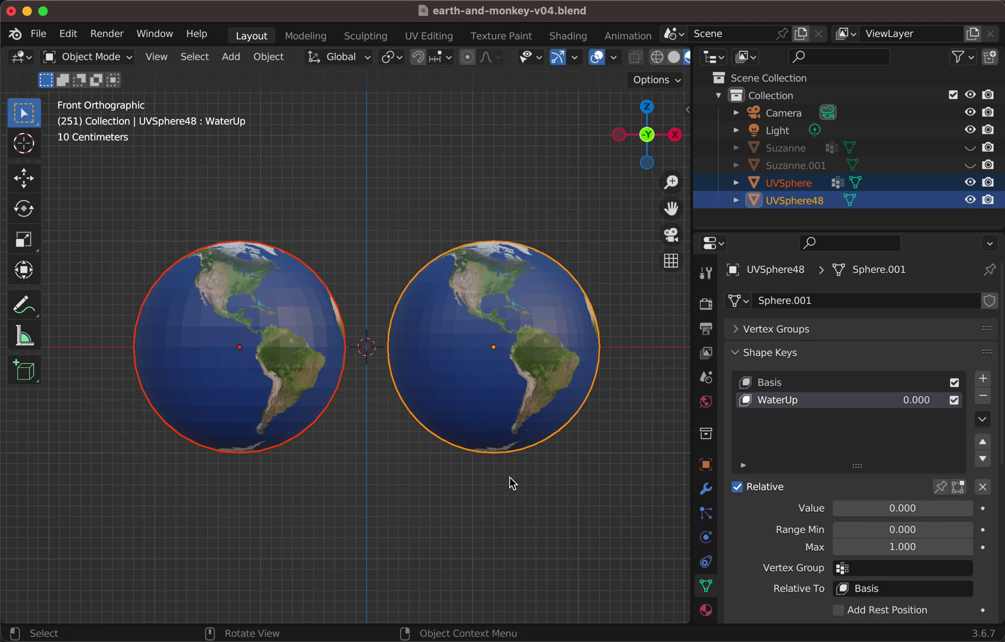
{"action": "key", "text": "F3"}
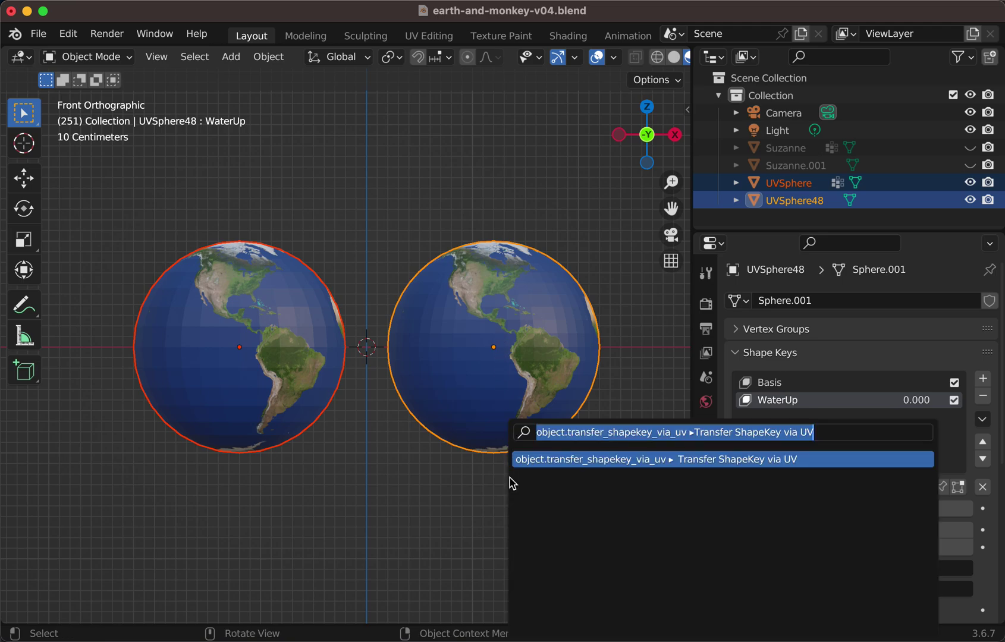
{"action": "key", "text": "Return"}
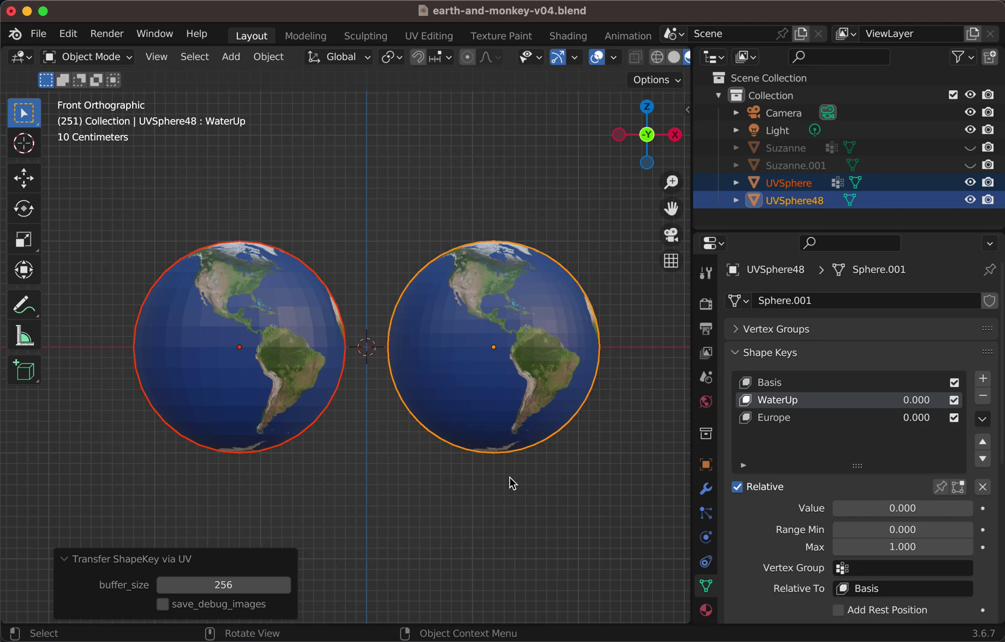
{"action": "left_click", "coordinate": [537, 349]}
Set Europe to 1.000 on both globes and frame them side by side.
{"action": "left_click", "coordinate": [775, 418]}
{"action": "mouse_move", "coordinate": [859, 508]}
{"action": "left_mouse_down"}
{"action": "mouse_move", "coordinate": [968, 508]}
{"action": "mouse_move", "coordinate": [859, 507]}
{"action": "left_mouse_up"}
{"action": "middle_click_drag", "start_coordinate": [519, 323], "coordinate": [335, 381]}
{"action": "left_click_drag", "start_coordinate": [899, 508], "coordinate": [969, 508]}
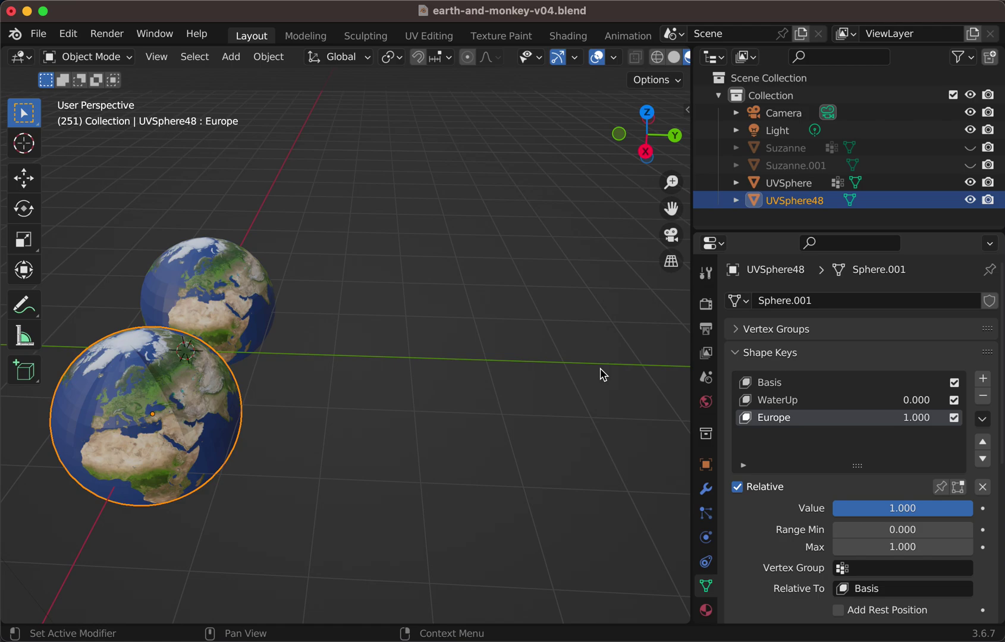
{"action": "left_click", "coordinate": [208, 284]}
{"action": "left_click_drag", "start_coordinate": [891, 507], "coordinate": [969, 508]}
{"action": "middle_click_drag", "start_coordinate": [213, 340], "coordinate": [345, 327], "text": "shift"}
{"action": "scroll", "coordinate": [351, 320], "scroll_direction": "up", "scroll_amount": 6}
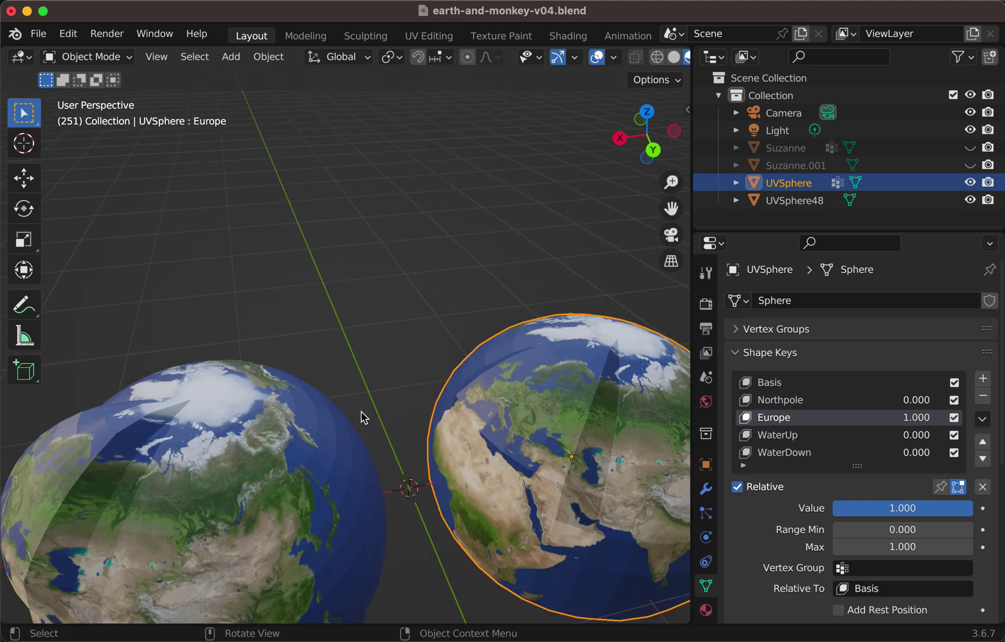
{"action": "middle_click_drag", "start_coordinate": [363, 418], "coordinate": [377, 370]}
{"action": "scroll", "coordinate": [381, 368], "scroll_direction": "down", "scroll_amount": 5}
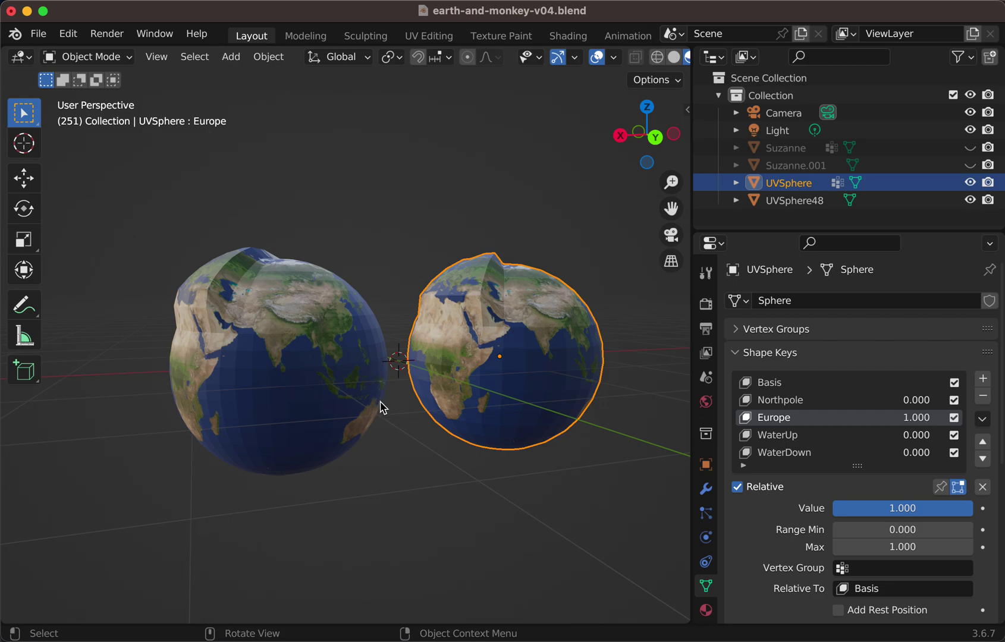
Open Demo-FLAME-transfer.blend from recent files, discarding the globe scene's unsaved changes.
{"action": "left_click", "coordinate": [39, 34]}
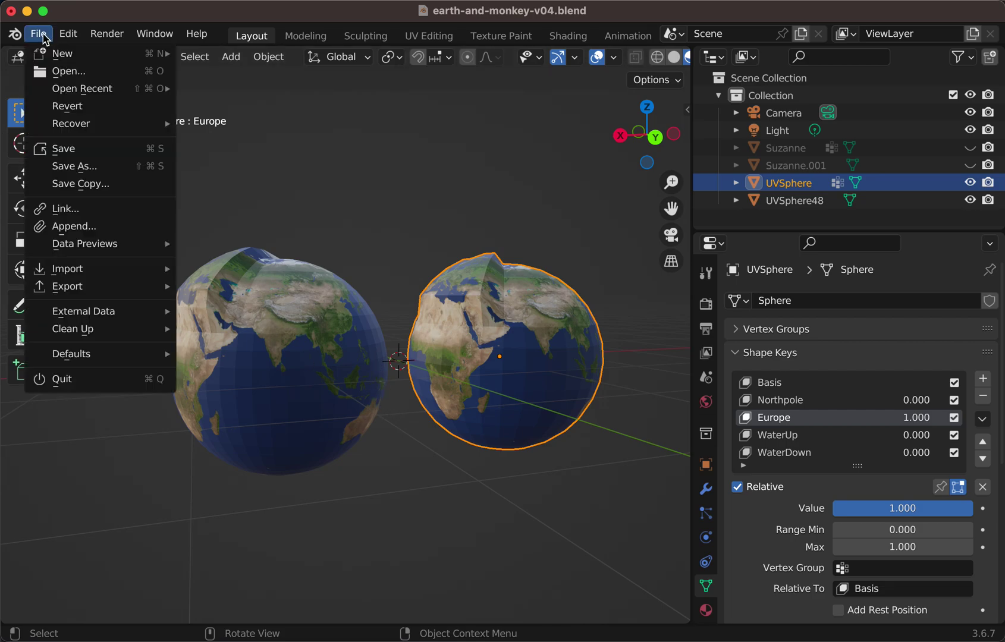
{"action": "mouse_move", "coordinate": [70, 92]}
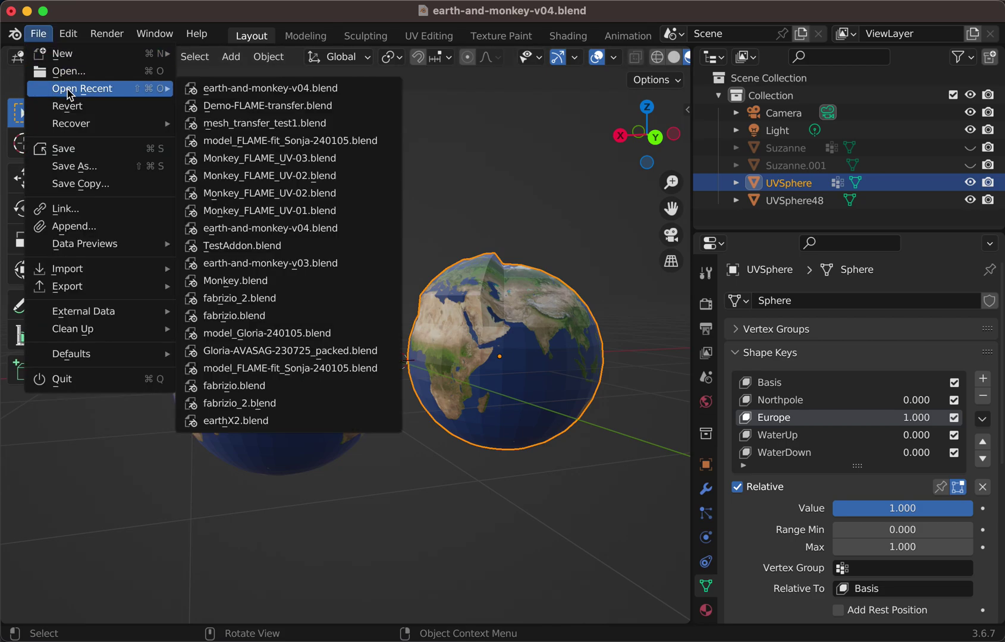
{"action": "left_click", "coordinate": [257, 113]}
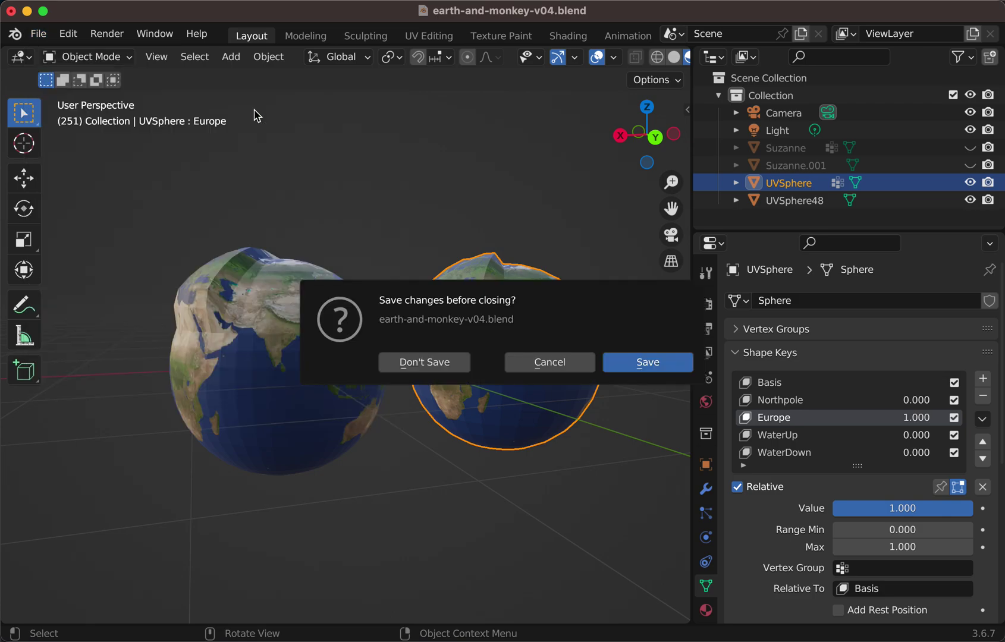
{"action": "left_click", "coordinate": [444, 363]}
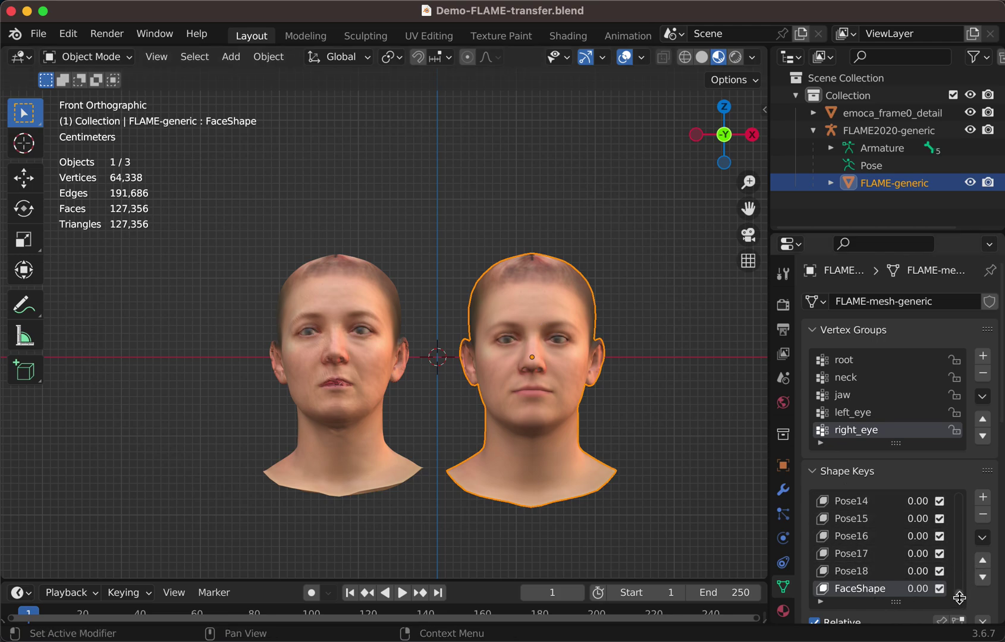
Scroll FLAME-generic's shape key list, then select the emoca_frame0_detail head.
{"action": "mouse_move", "coordinate": [959, 596]}
{"action": "left_mouse_down"}
{"action": "mouse_move", "coordinate": [960, 455]}
{"action": "mouse_move", "coordinate": [958, 600]}
{"action": "left_mouse_up"}
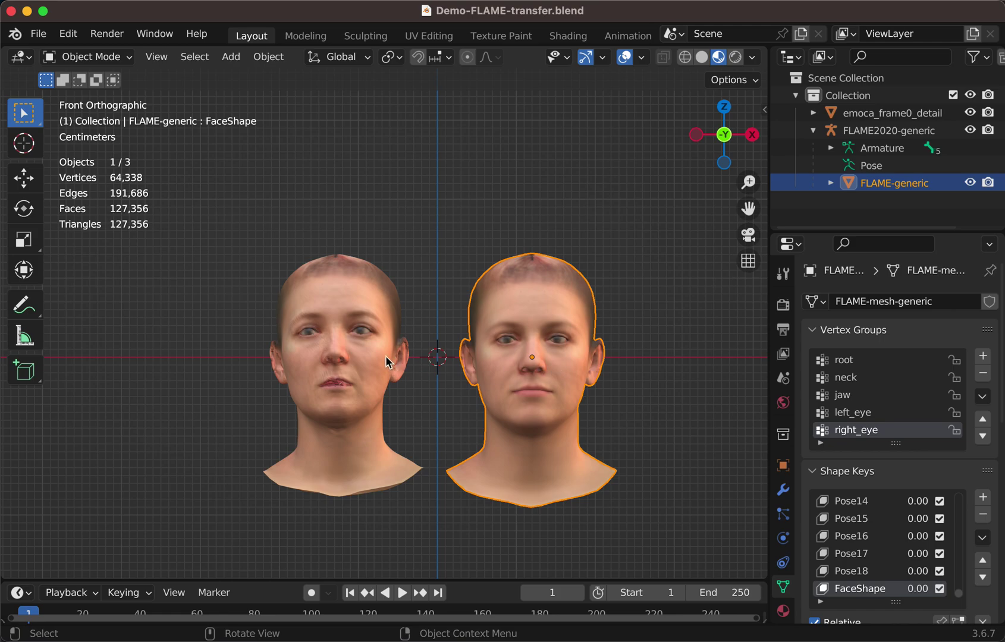
{"action": "left_click", "coordinate": [347, 353]}
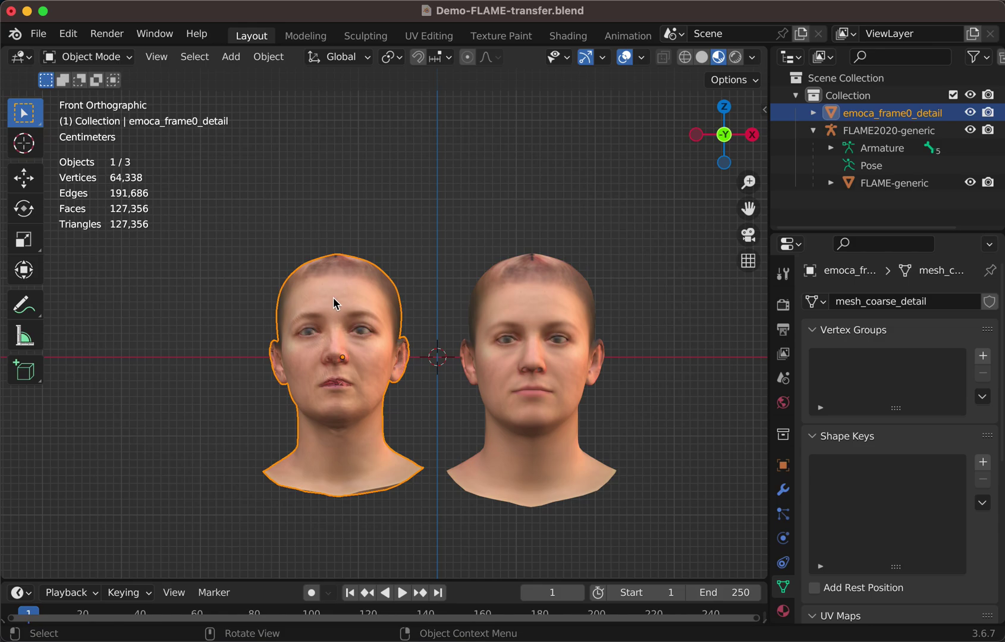
Inspect the emoca head's dense mesh in Edit Mode, selecting and deselecting all vertices.
{"action": "key", "text": "Tab"}
{"action": "scroll", "coordinate": [330, 430], "scroll_direction": "up", "scroll_amount": 12}
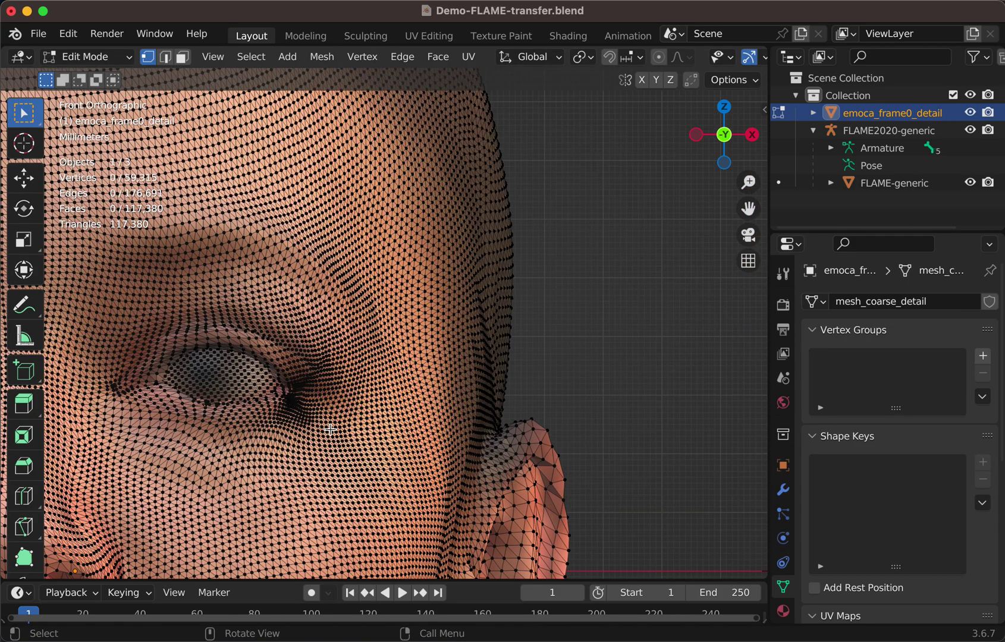
{"action": "key", "text": "a"}
{"action": "scroll", "coordinate": [331, 429], "scroll_direction": "down", "scroll_amount": 10}
{"action": "scroll", "coordinate": [331, 429], "scroll_direction": "up", "scroll_amount": 2}
{"action": "key", "text": "alt+a"}
{"action": "scroll", "coordinate": [330, 429], "scroll_direction": "down", "scroll_amount": 2}
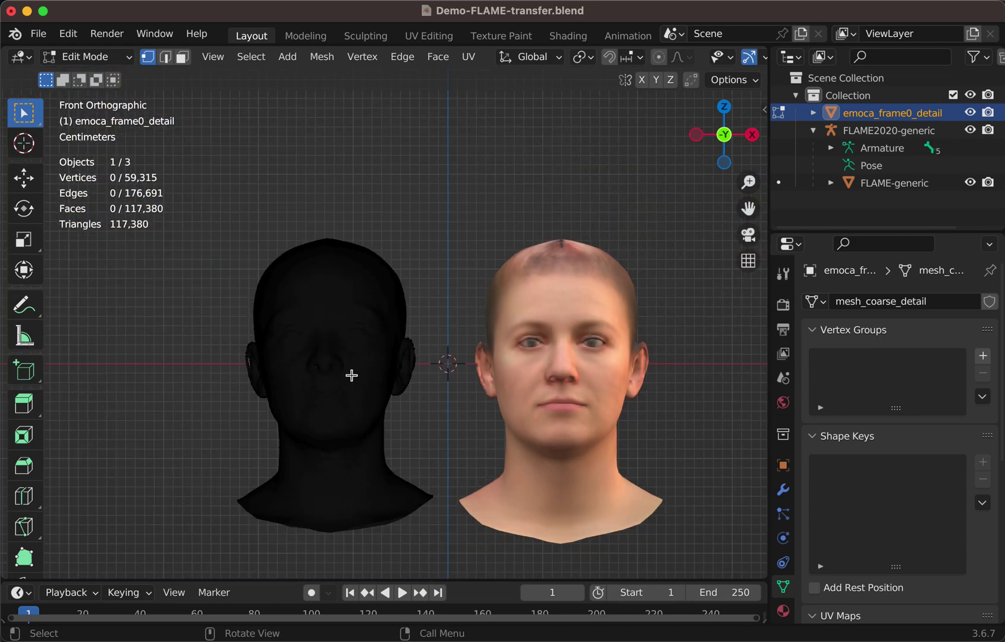
{"action": "scroll", "coordinate": [350, 375], "scroll_direction": "up", "scroll_amount": 6}
{"action": "scroll", "coordinate": [349, 375], "scroll_direction": "up", "scroll_amount": 1}
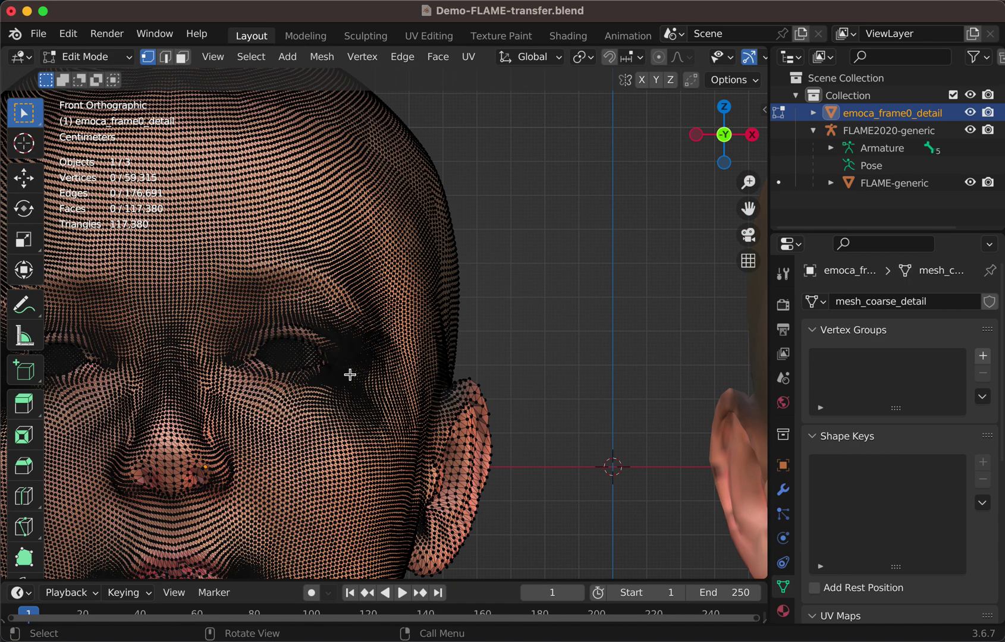
{"action": "scroll", "coordinate": [349, 375], "scroll_direction": "down", "scroll_amount": 8}
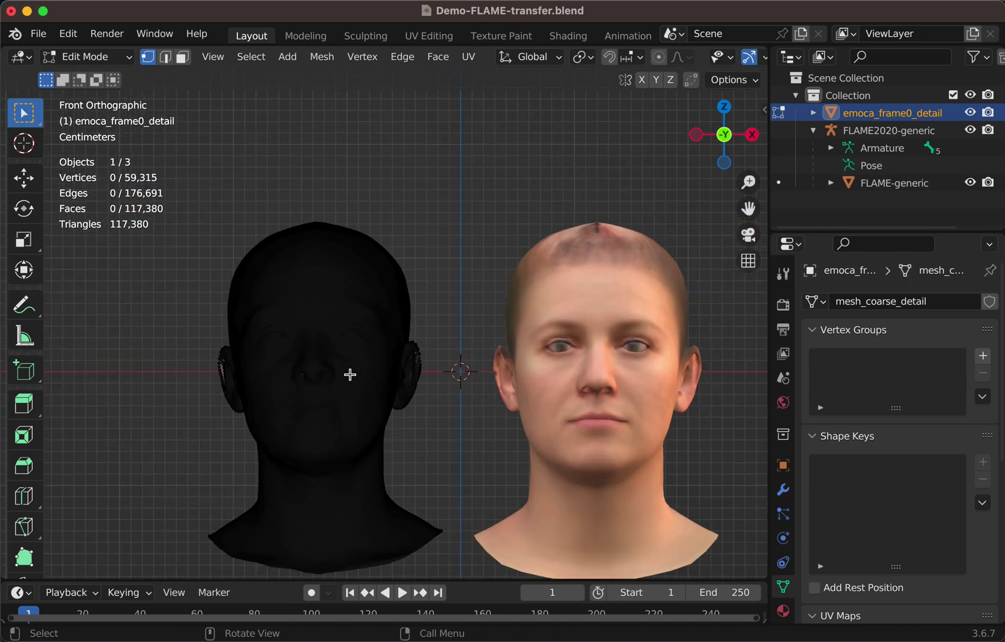
{"action": "scroll", "coordinate": [357, 381], "scroll_direction": "up", "scroll_amount": 1}
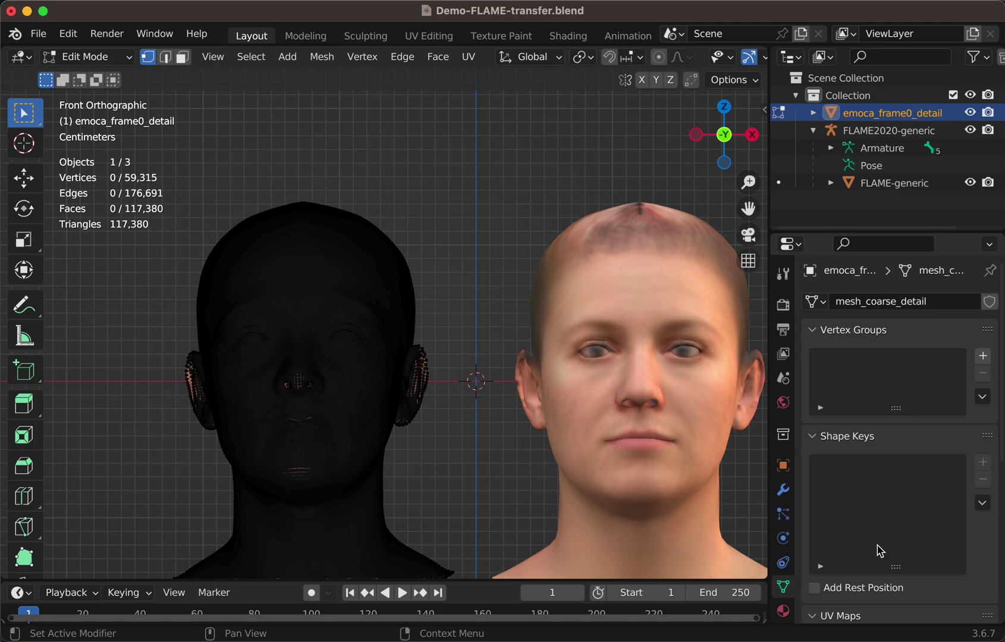
Return to Object Mode with the FLAME-generic head selected.
{"action": "key", "text": "Tab"}
{"action": "left_click", "coordinate": [649, 376]}
{"action": "scroll", "coordinate": [643, 374], "scroll_direction": "down", "scroll_amount": 2}
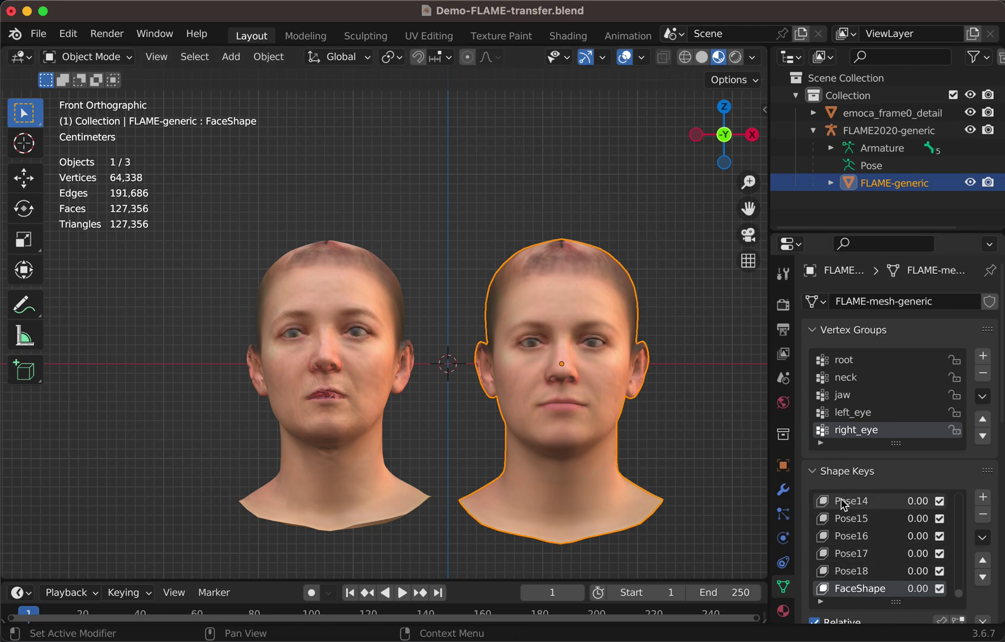
Preview FaceShape at 1.000, reset it to 0.000, and scroll the list to the Exp1 keys.
{"action": "scroll", "coordinate": [864, 576], "scroll_direction": "up", "scroll_amount": 4}
{"action": "scroll", "coordinate": [864, 576], "scroll_direction": "down", "scroll_amount": 4}
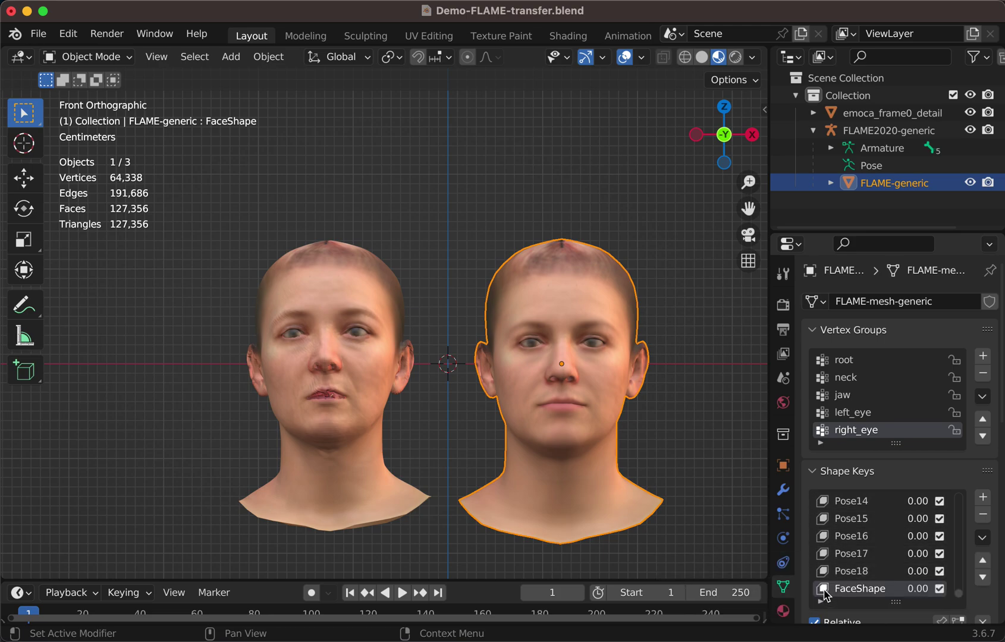
{"action": "scroll", "coordinate": [974, 538], "scroll_direction": "down", "scroll_amount": 3}
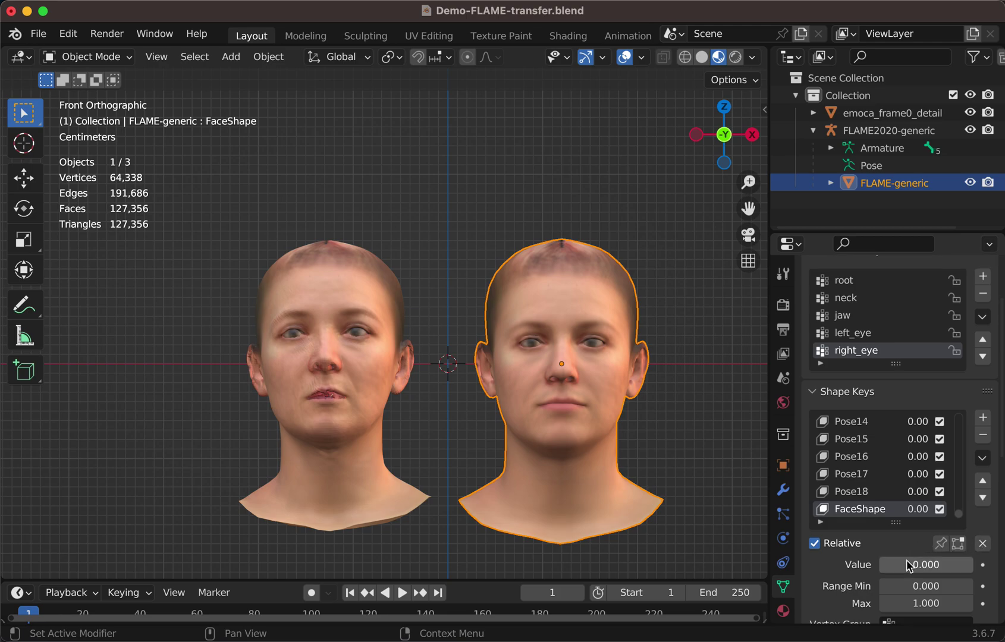
{"action": "left_click_drag", "start_coordinate": [909, 565], "coordinate": [963, 565]}
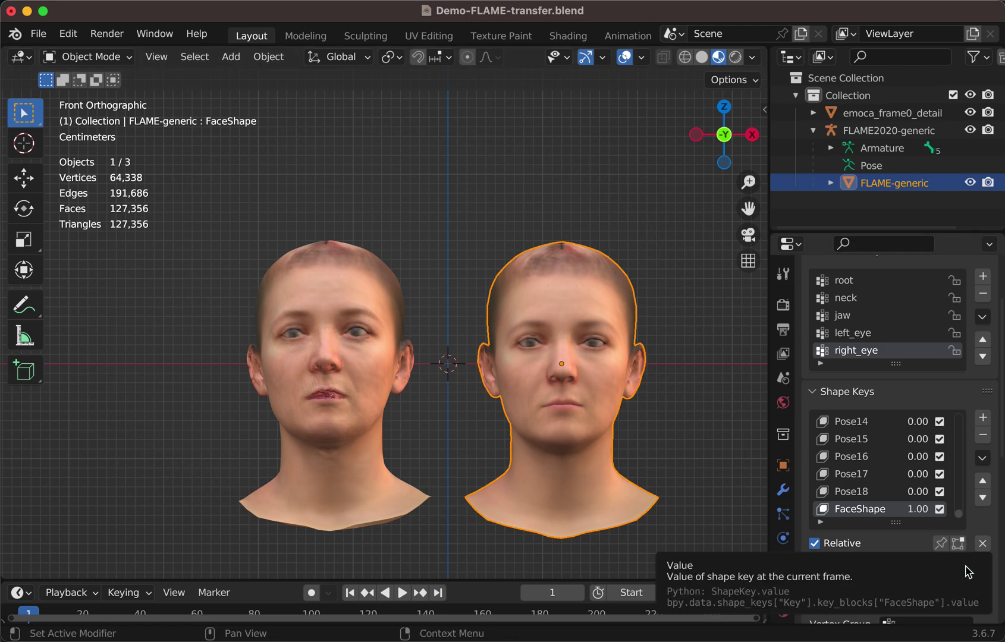
{"action": "left_click_drag", "start_coordinate": [967, 572], "coordinate": [846, 562]}
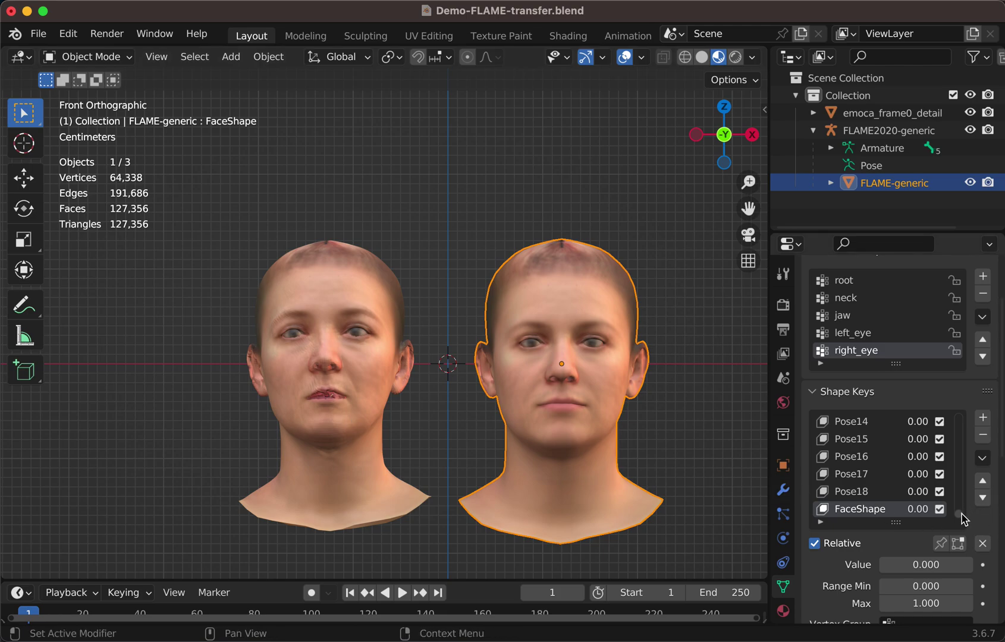
{"action": "left_click_drag", "start_coordinate": [962, 512], "coordinate": [952, 485]}
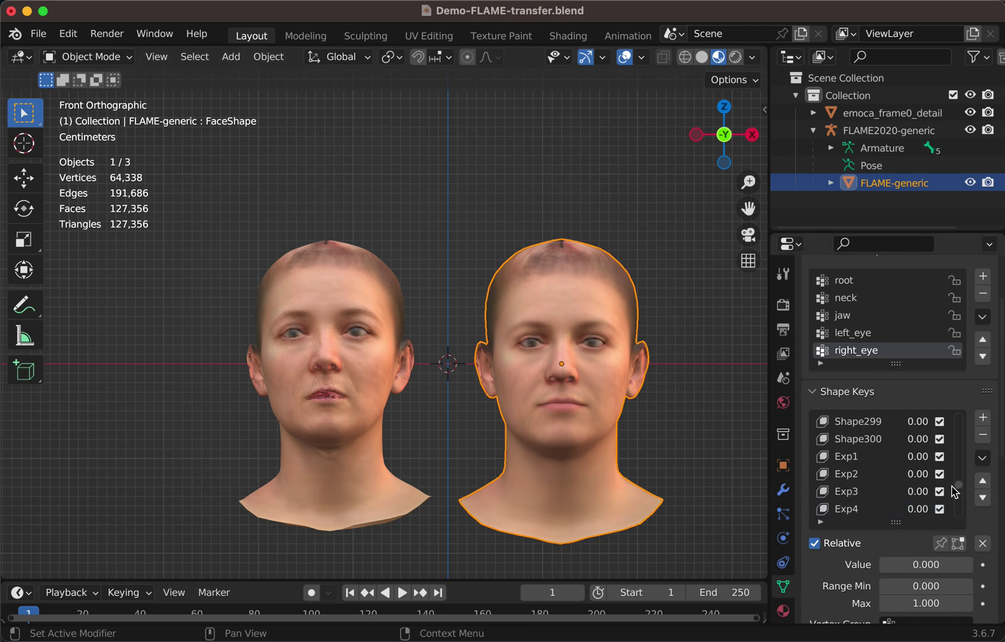
Make Exp1 active, add the emoca head as target, and run Transfer ShapeKey via UV.
{"action": "left_click", "coordinate": [845, 457]}
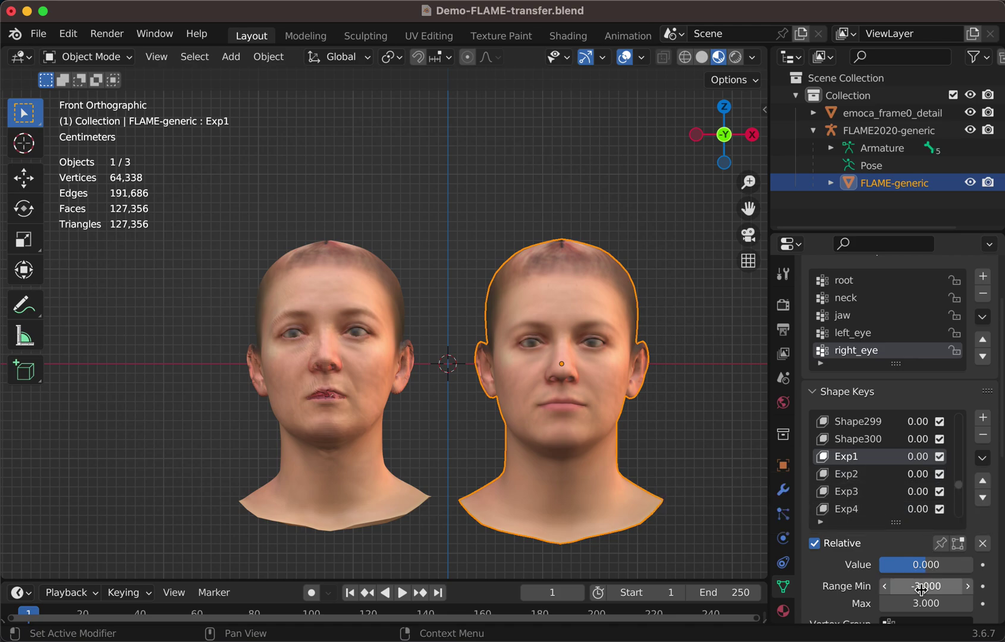
{"action": "left_click", "coordinate": [332, 348], "text": "shift"}
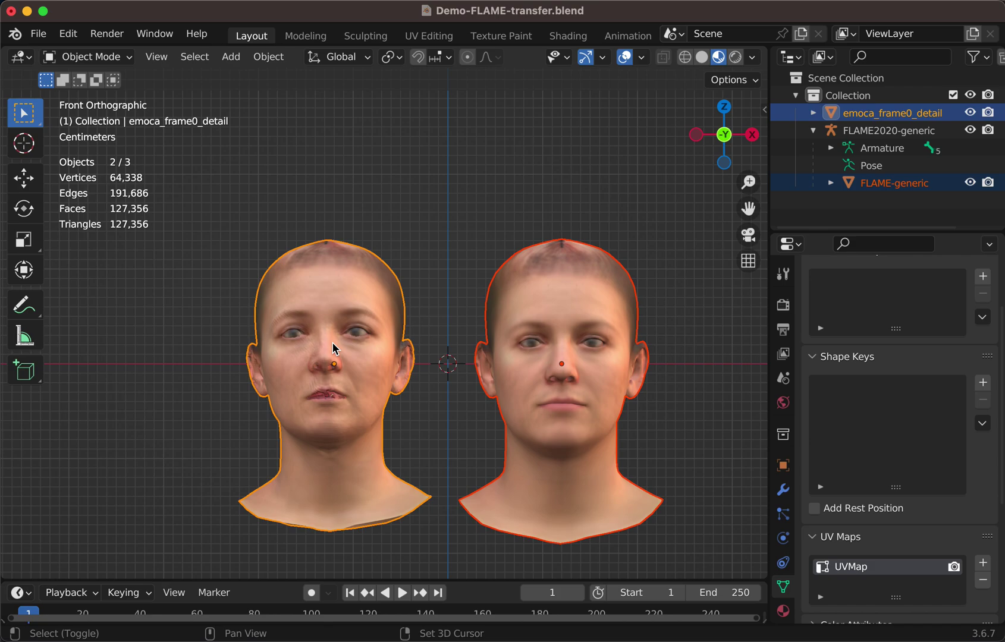
{"action": "key", "text": "F3"}
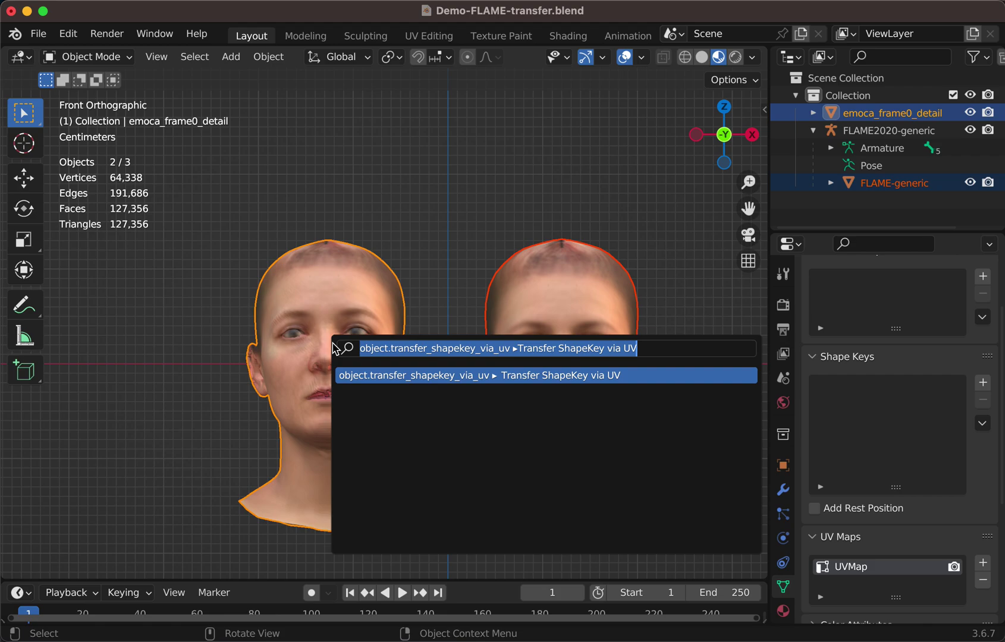
{"action": "key", "text": "Return"}
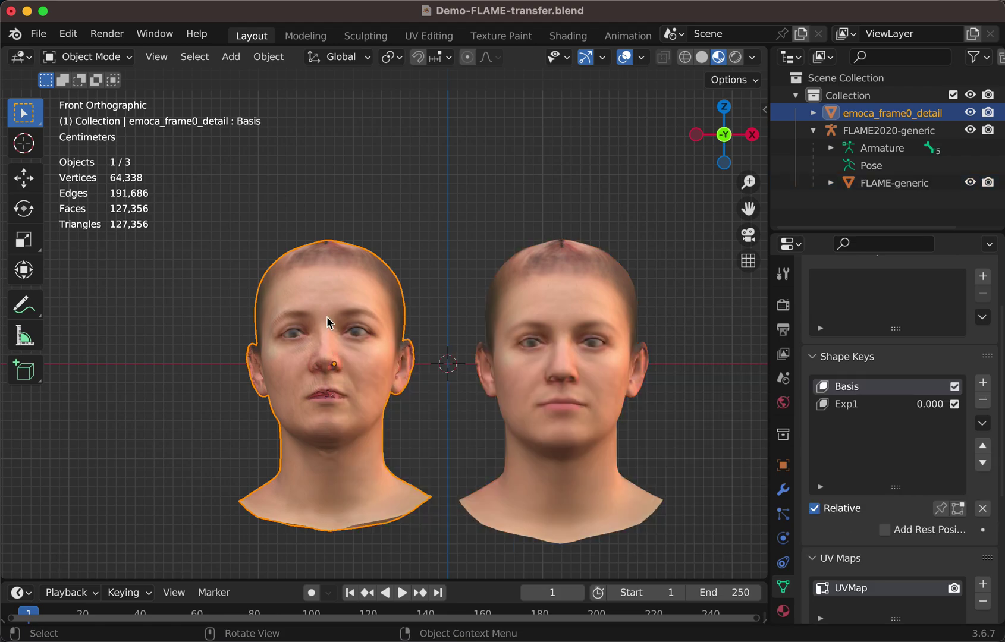
Vary the transferred Exp1 strength on emoca_frame0_detail, then set FLAME-generic's own Exp1 to -0.150.
{"action": "left_click", "coordinate": [856, 407]}
{"action": "mouse_move", "coordinate": [927, 529]}
{"action": "left_mouse_down"}
{"action": "mouse_move", "coordinate": [878, 529]}
{"action": "mouse_move", "coordinate": [973, 529]}
{"action": "mouse_move", "coordinate": [879, 529]}
{"action": "mouse_move", "coordinate": [973, 529]}
{"action": "mouse_move", "coordinate": [904, 529]}
{"action": "mouse_move", "coordinate": [958, 529]}
{"action": "mouse_move", "coordinate": [922, 529]}
{"action": "left_mouse_up"}
{"action": "left_click", "coordinate": [561, 354]}
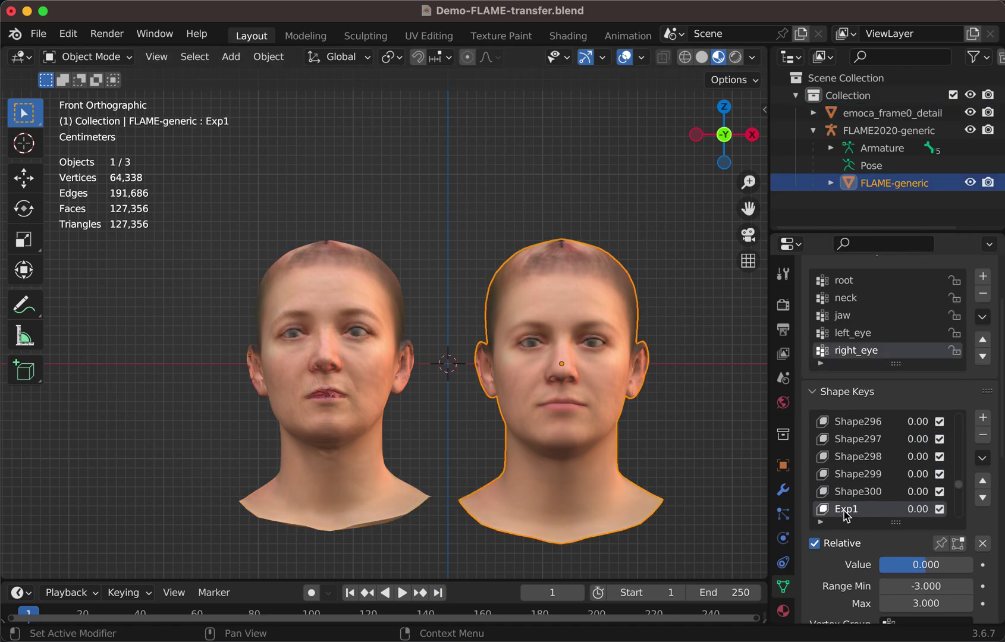
{"action": "mouse_move", "coordinate": [926, 565]}
{"action": "left_mouse_down"}
{"action": "mouse_move", "coordinate": [879, 564]}
{"action": "mouse_move", "coordinate": [972, 565]}
{"action": "mouse_move", "coordinate": [903, 564]}
{"action": "mouse_move", "coordinate": [942, 564]}
{"action": "mouse_move", "coordinate": [917, 564]}
{"action": "left_mouse_up"}
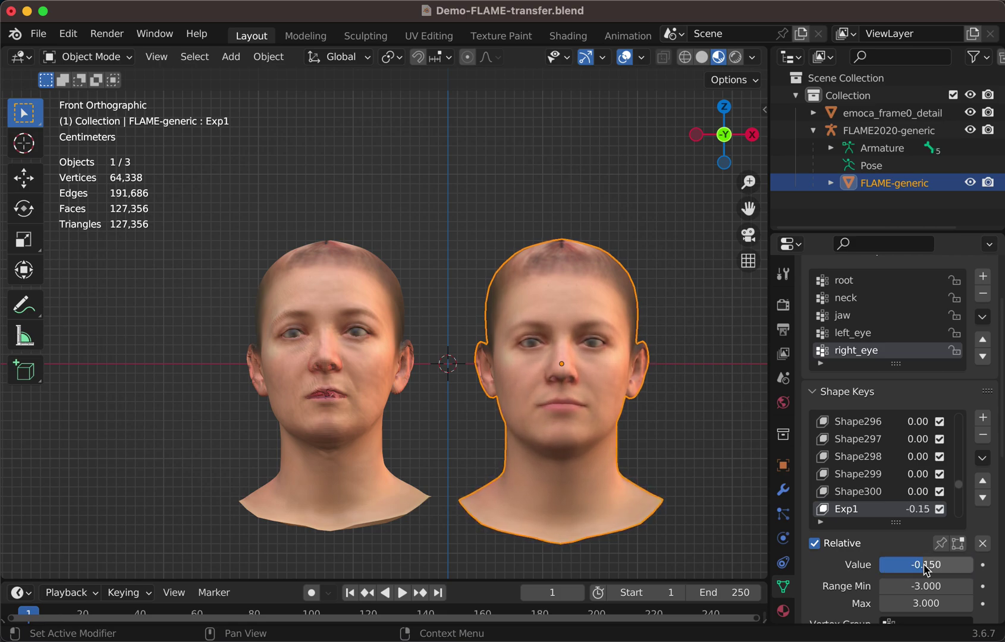